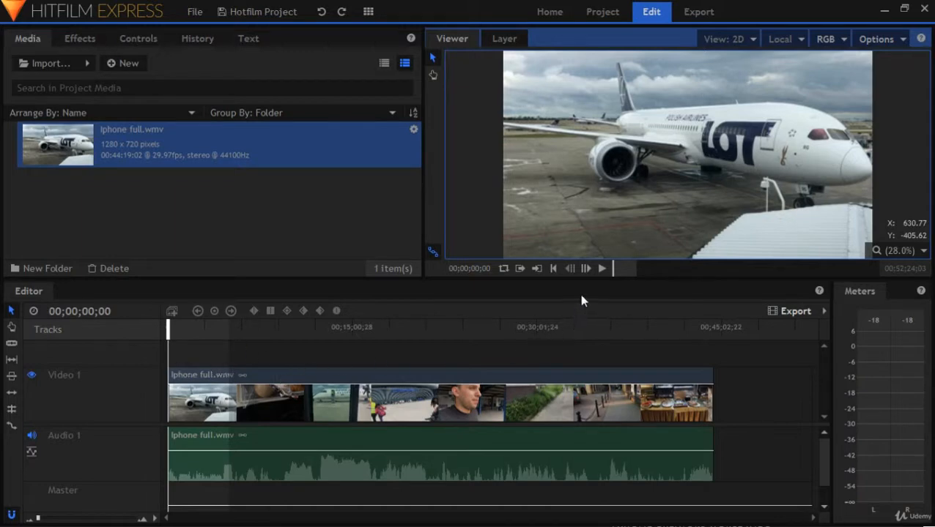
Play the opening of the airplane footage and set the viewer's playback resolution to Quarter
click(602, 269)
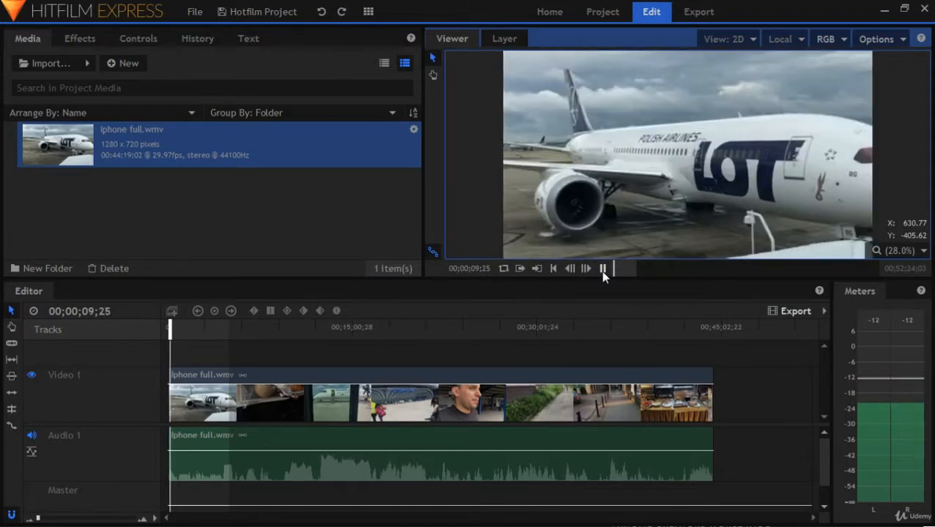
click(602, 269)
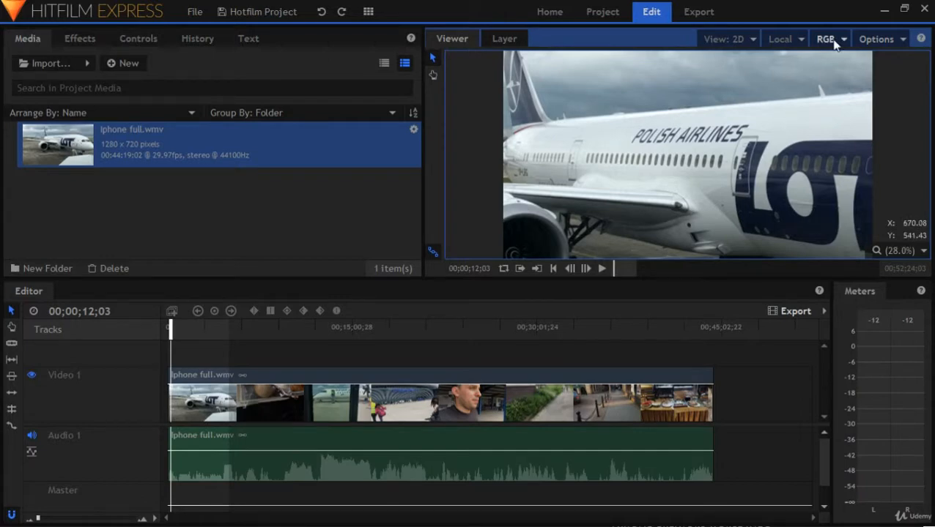
click(688, 132)
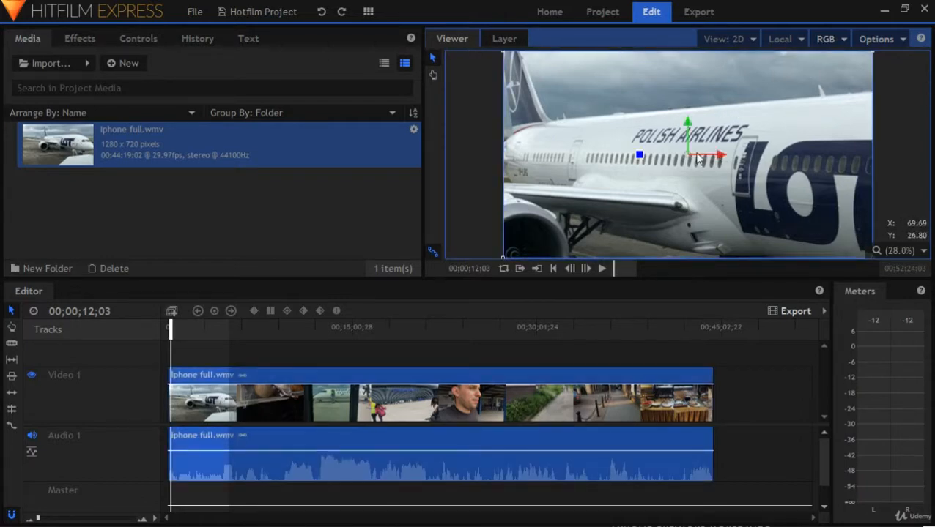
click(874, 43)
mouse_move(862, 65)
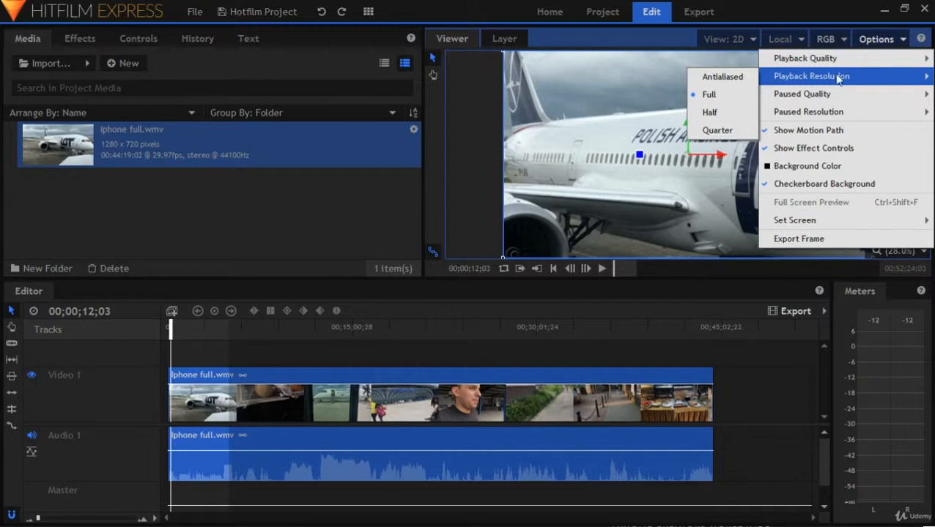
click(714, 129)
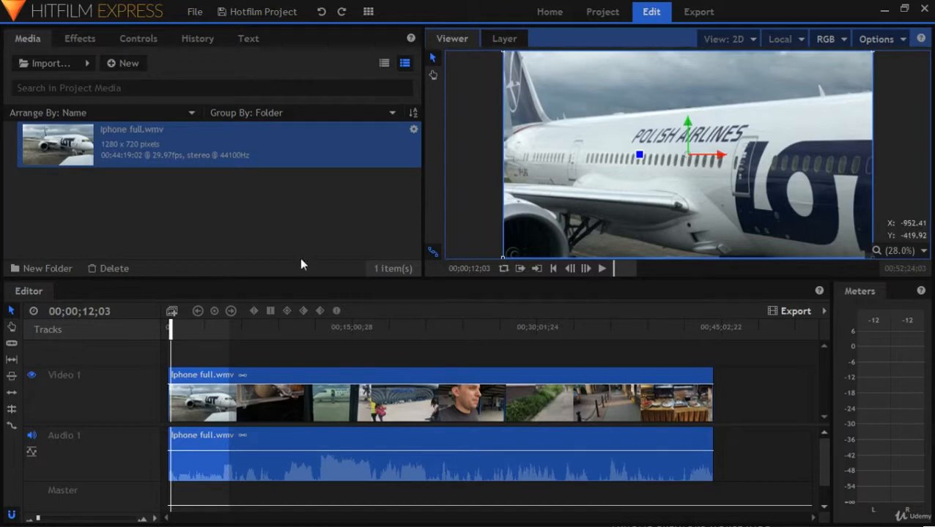
Replay the first five seconds of the footage from the beginning and return the playhead to the timeline start
click(553, 269)
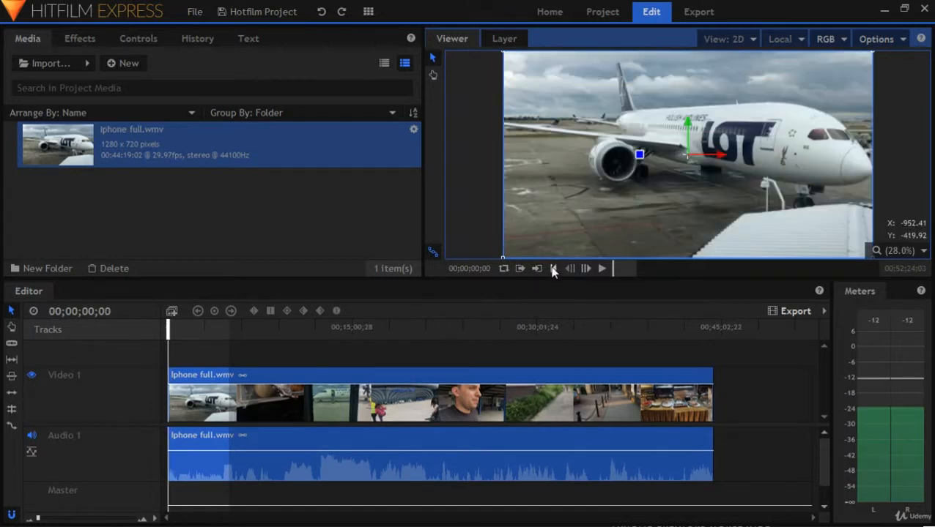
click(599, 268)
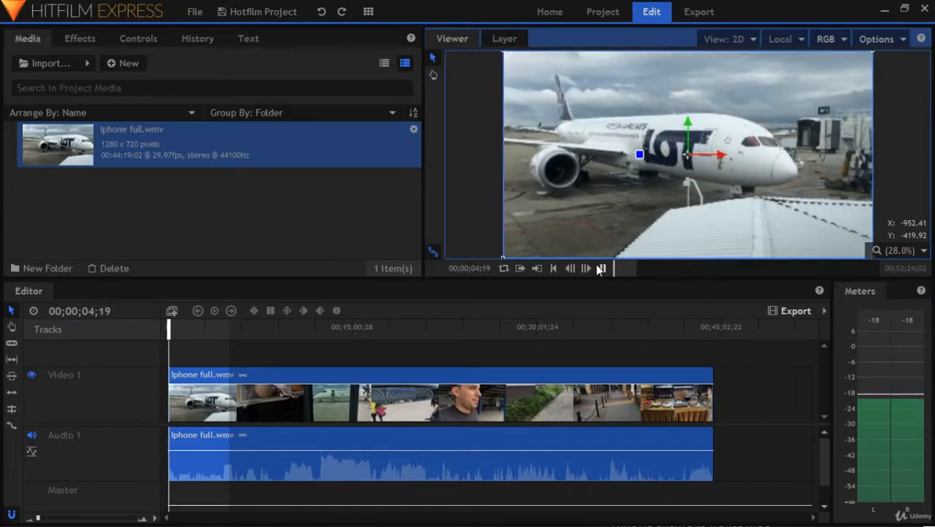
click(599, 269)
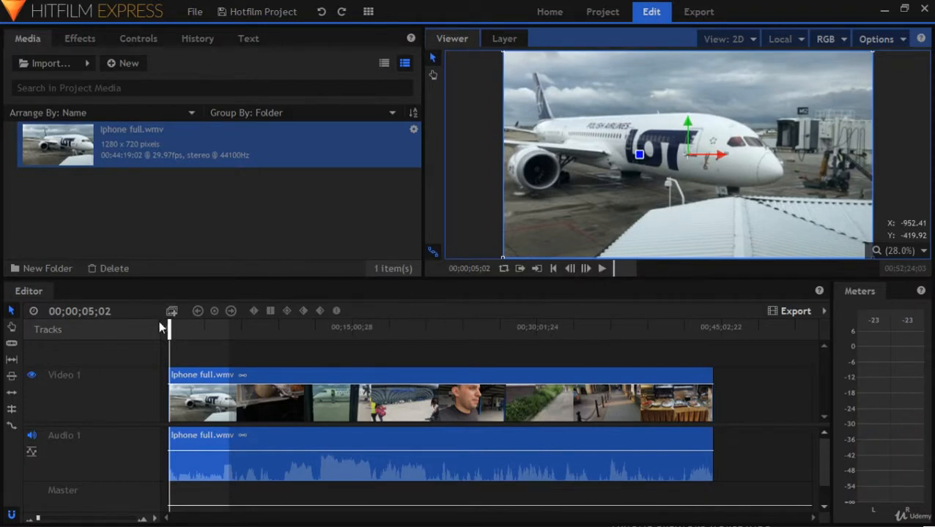
click(554, 268)
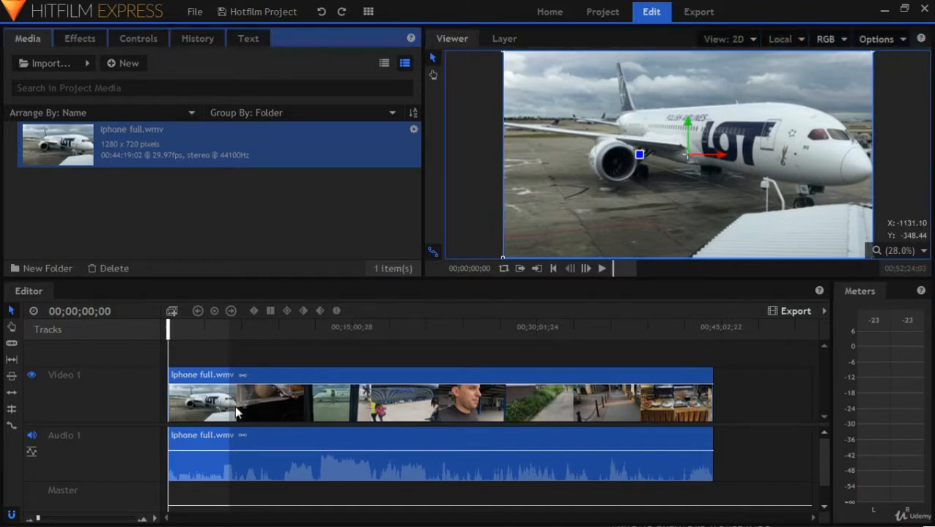
Make a pre-render of the Iphone full.wmv clip on the timeline
right_click(190, 408)
mouse_move(212, 394)
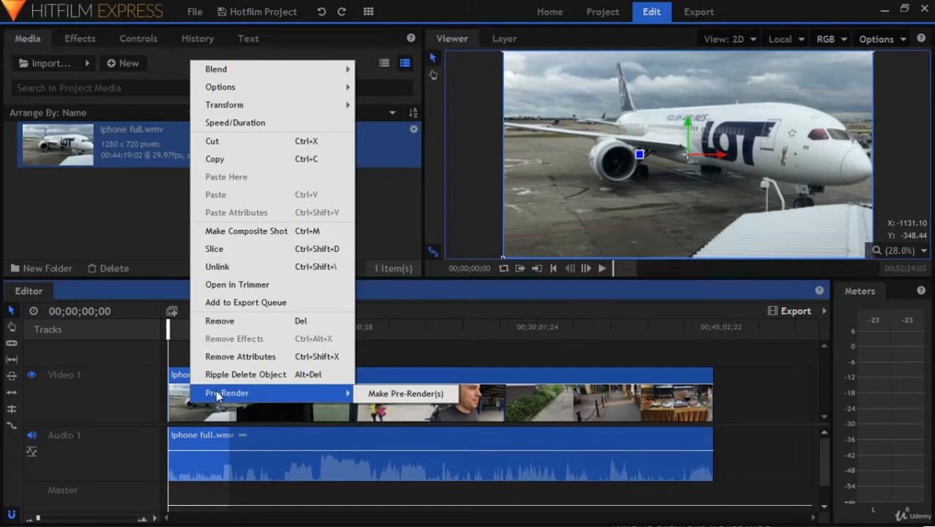
click(411, 394)
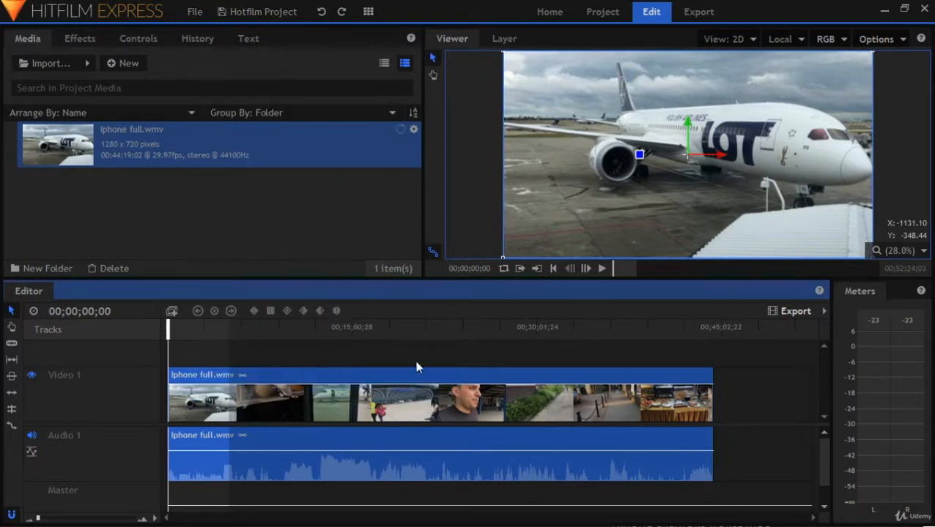
Cancel the running pre-render of Iphone full.wmv in the project media
mouse_move(399, 139)
right_click(396, 136)
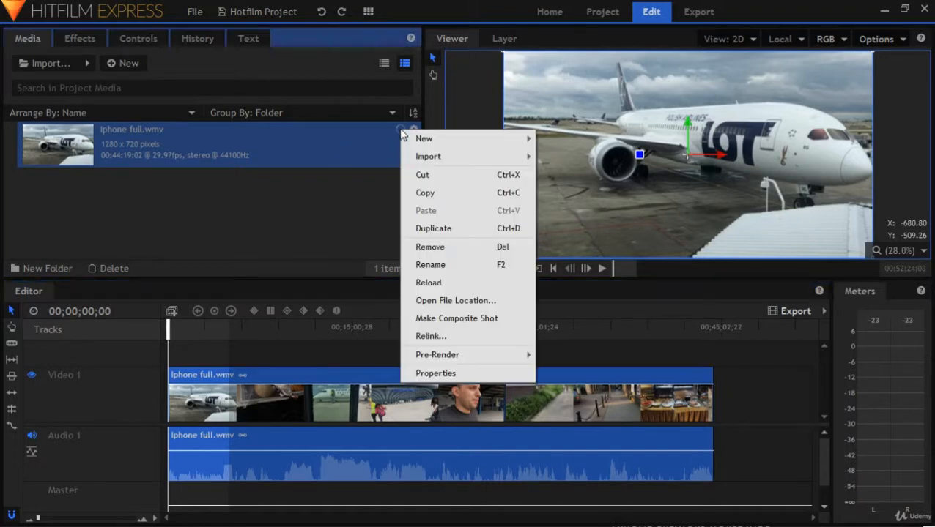
mouse_move(501, 358)
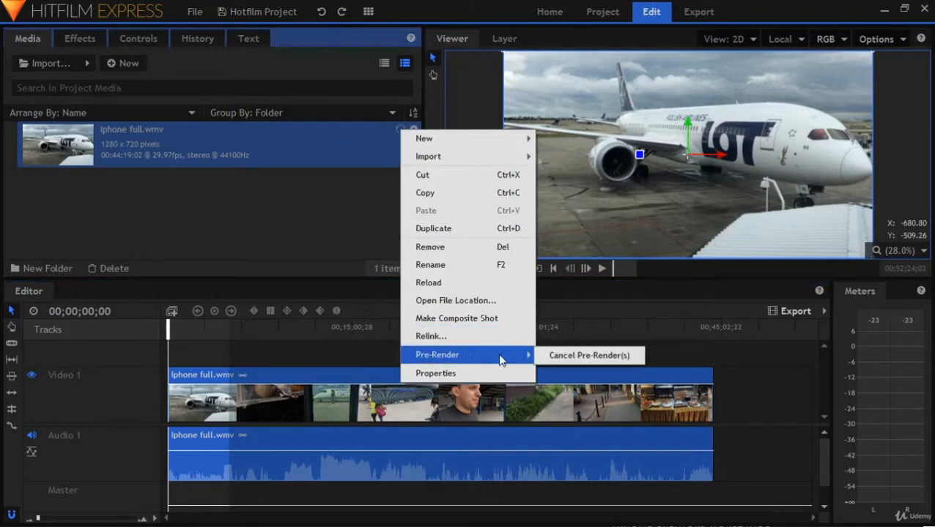
click(559, 355)
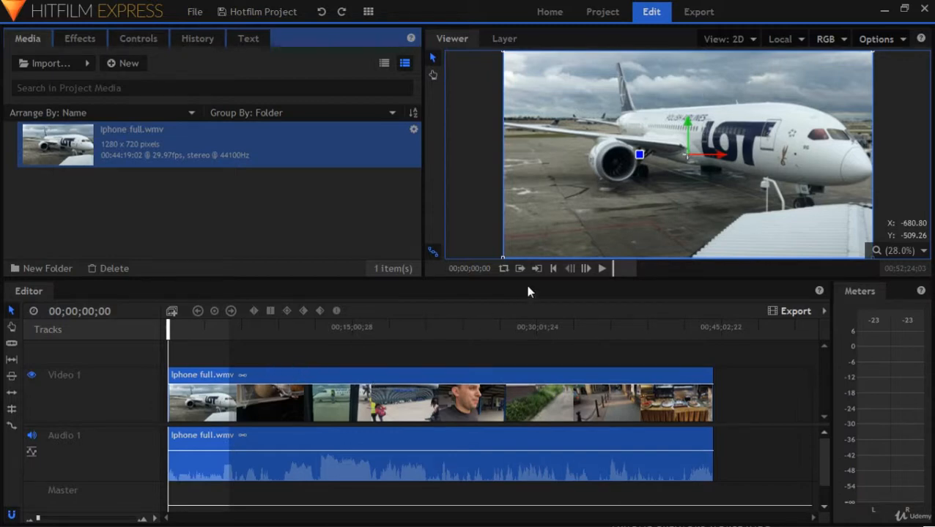
Find the end of the airplane shot and slice the Iphone full.wmv clip at 00;00;18;02
click(601, 269)
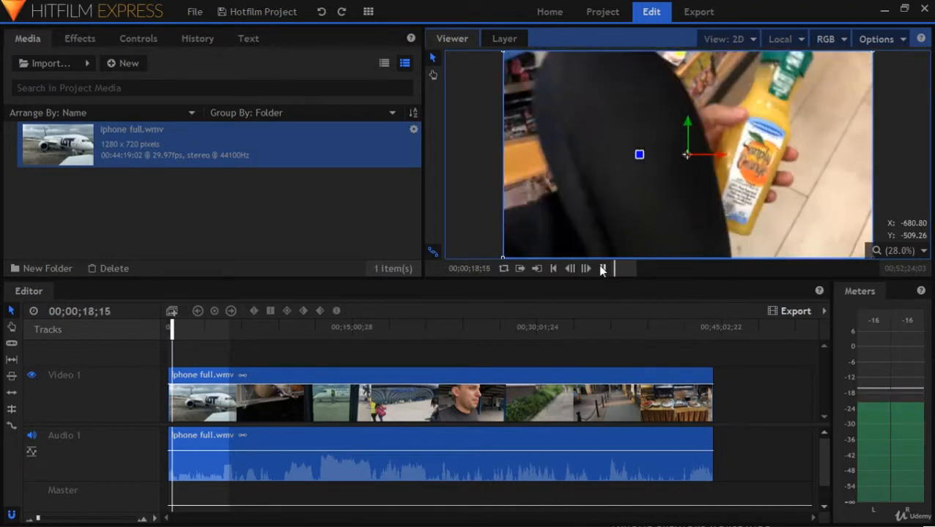
click(602, 269)
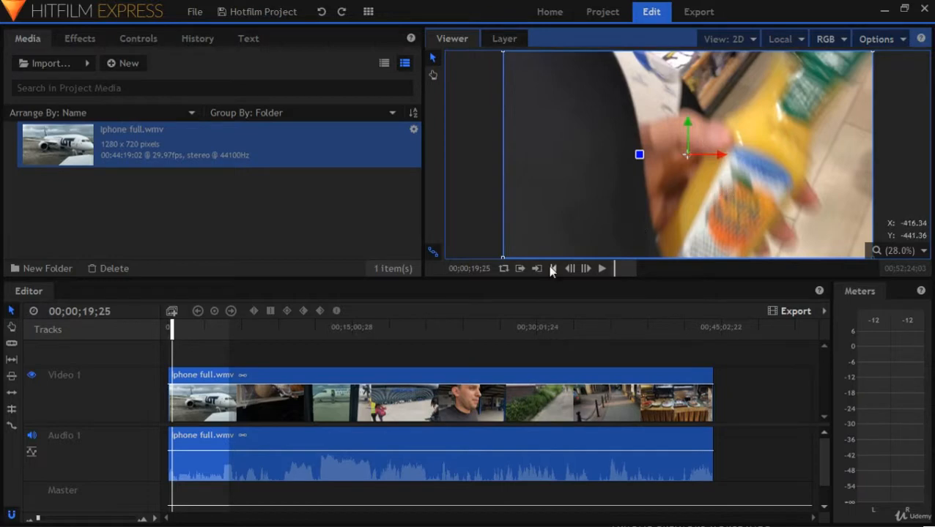
click(156, 520)
click(155, 519)
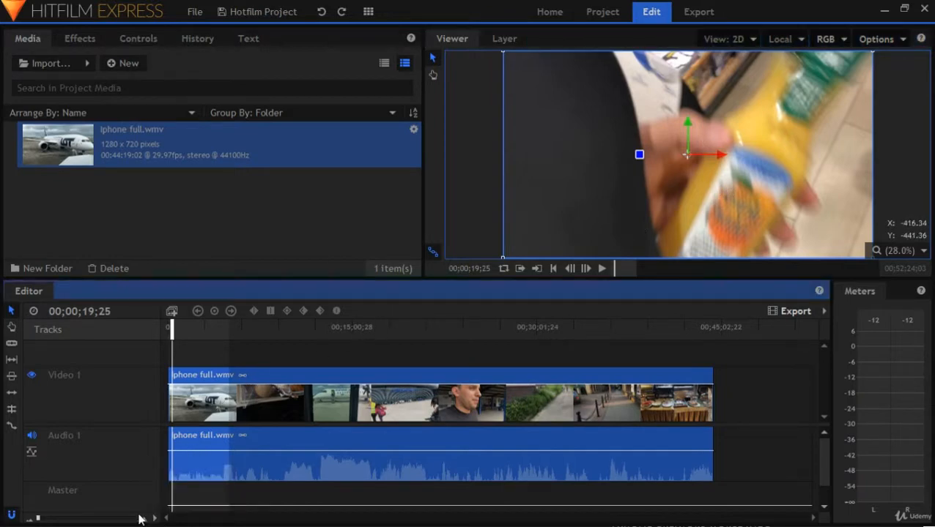
drag(41, 520, 44, 520)
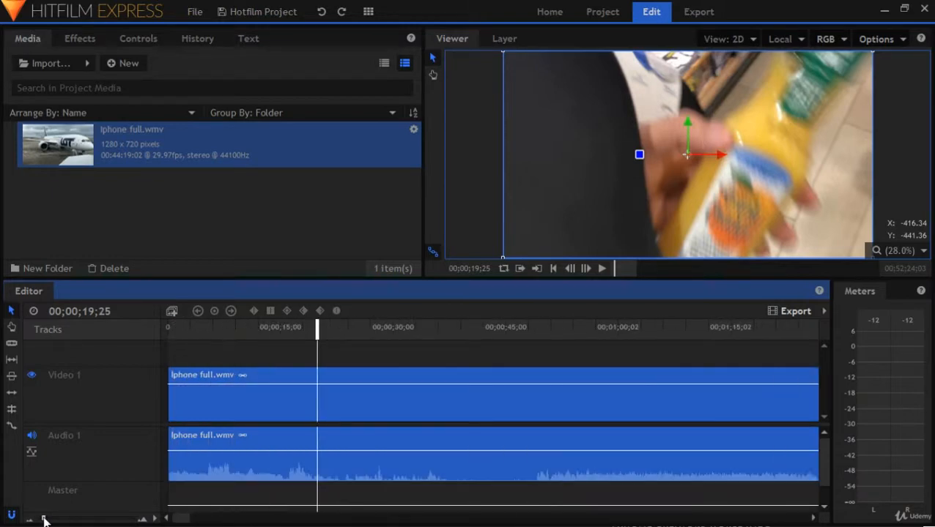
drag(44, 518, 45, 518)
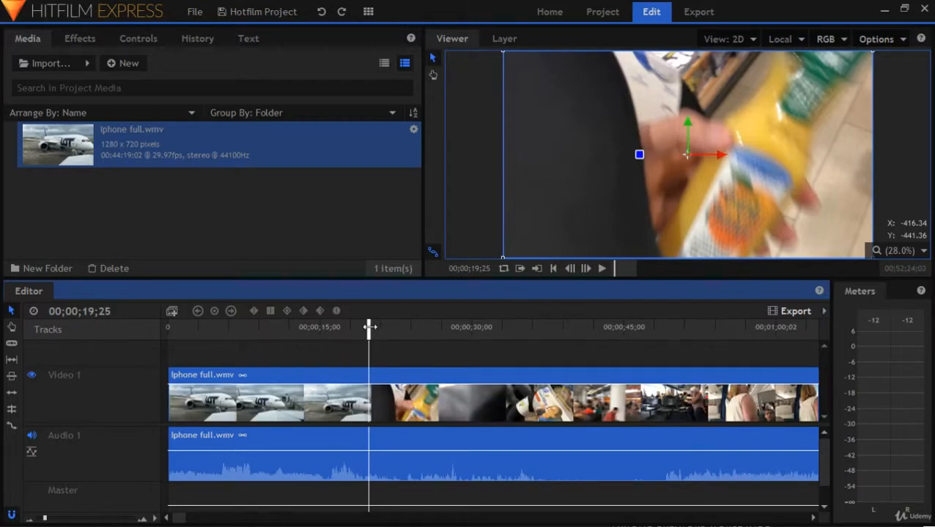
drag(370, 328, 350, 328)
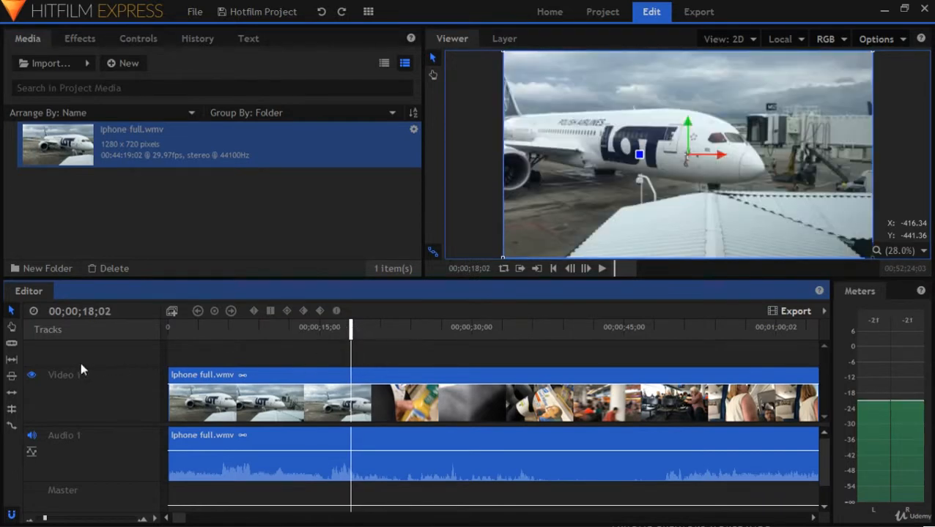
click(11, 343)
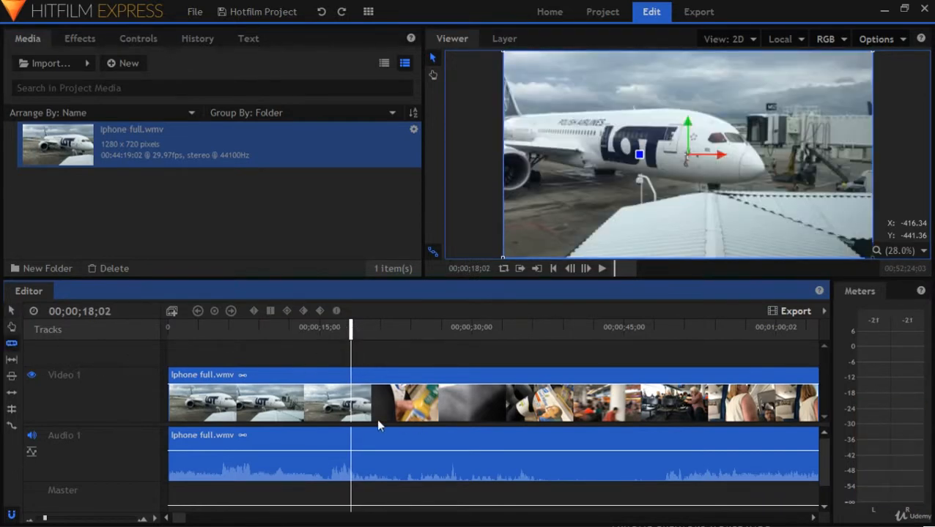
click(354, 404)
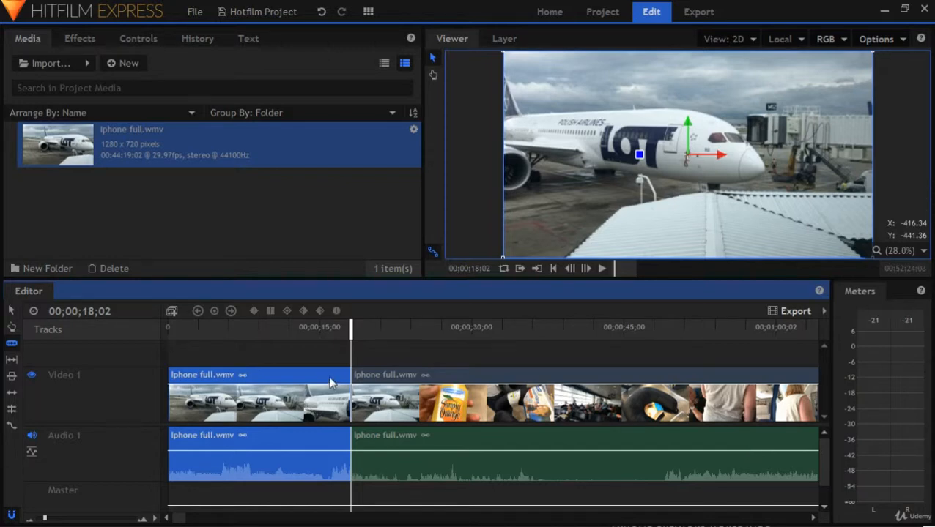
Move the second part of the sliced clip along the timeline so it starts at about 30 seconds, leaving a gap
click(11, 311)
click(431, 418)
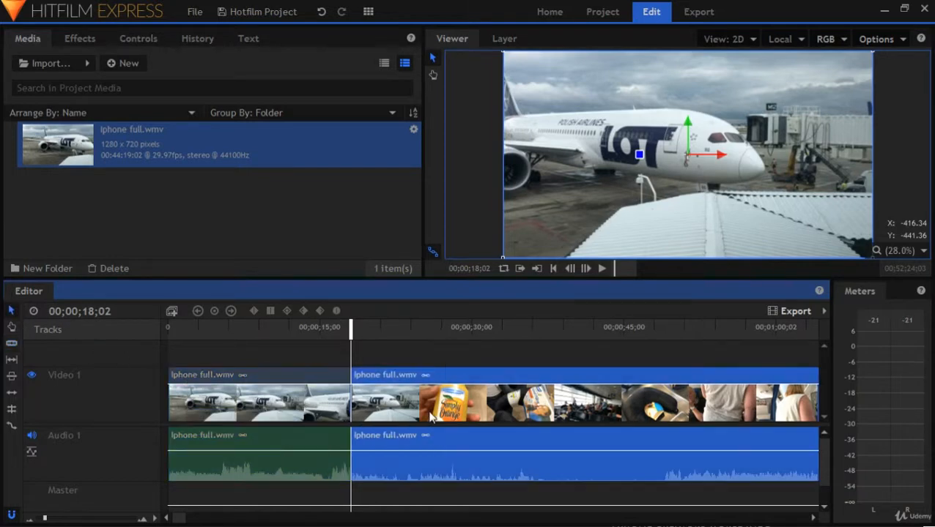
drag(430, 417, 547, 414)
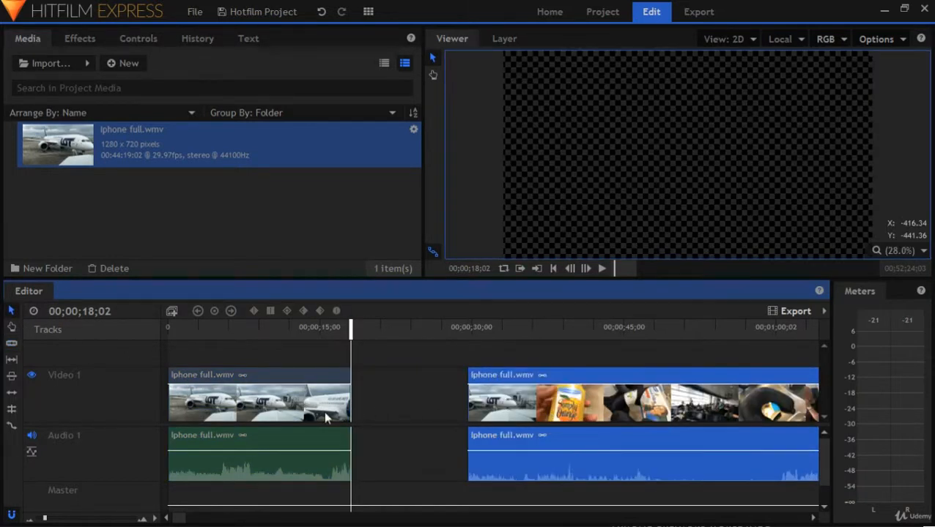
Play the first clip from the beginning and slice it at 00;00;09;11
click(180, 417)
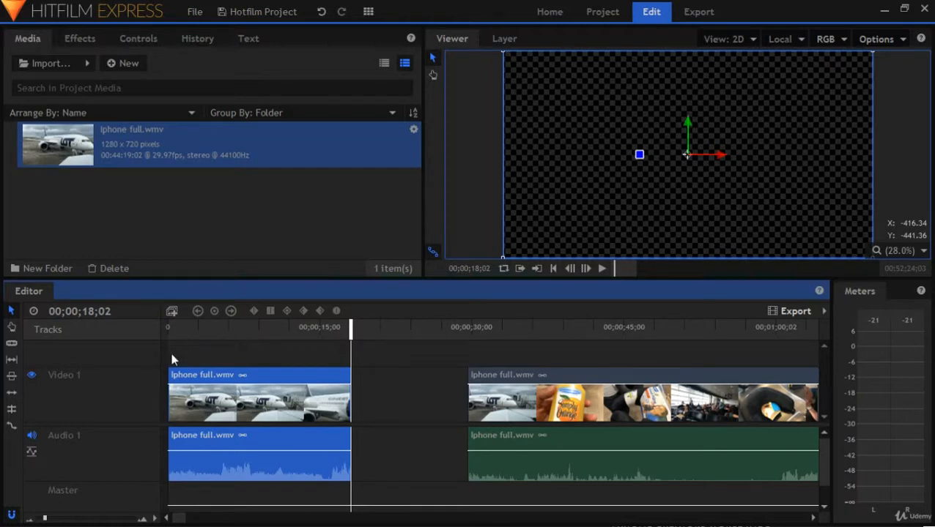
click(551, 268)
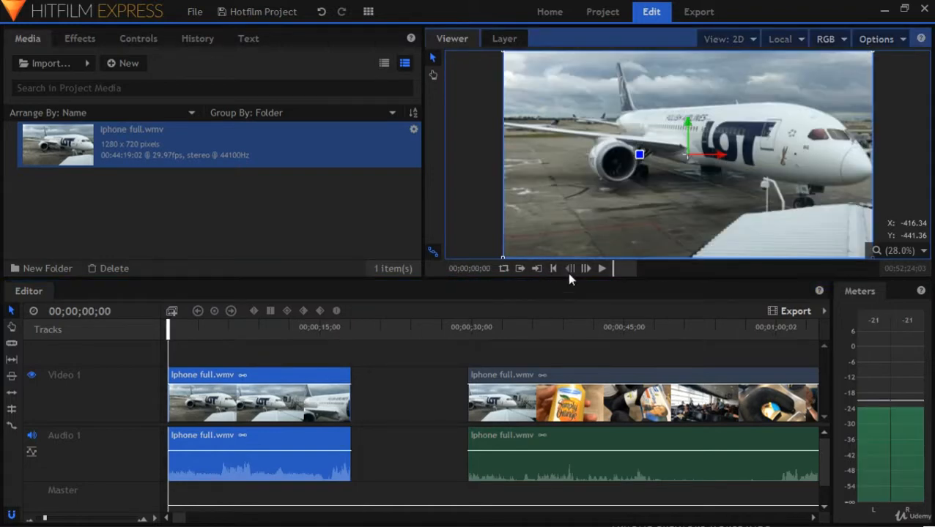
click(601, 268)
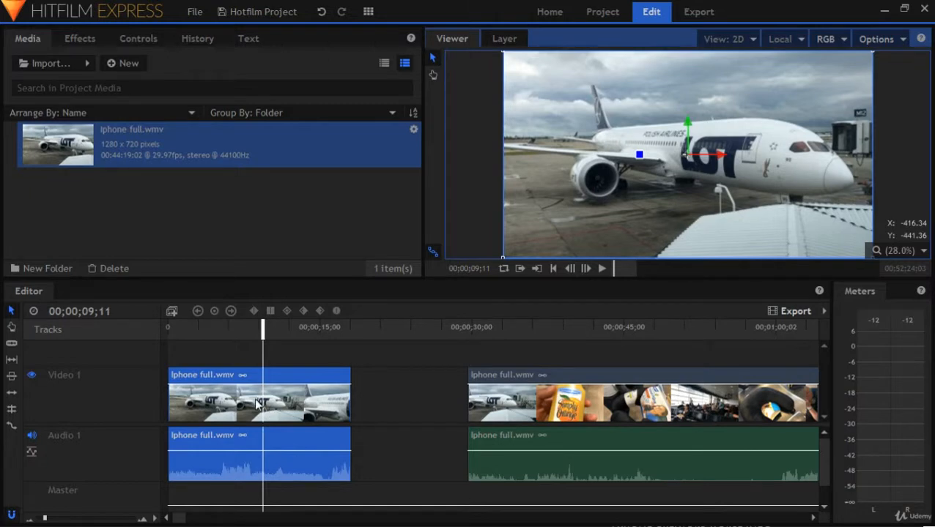
click(11, 343)
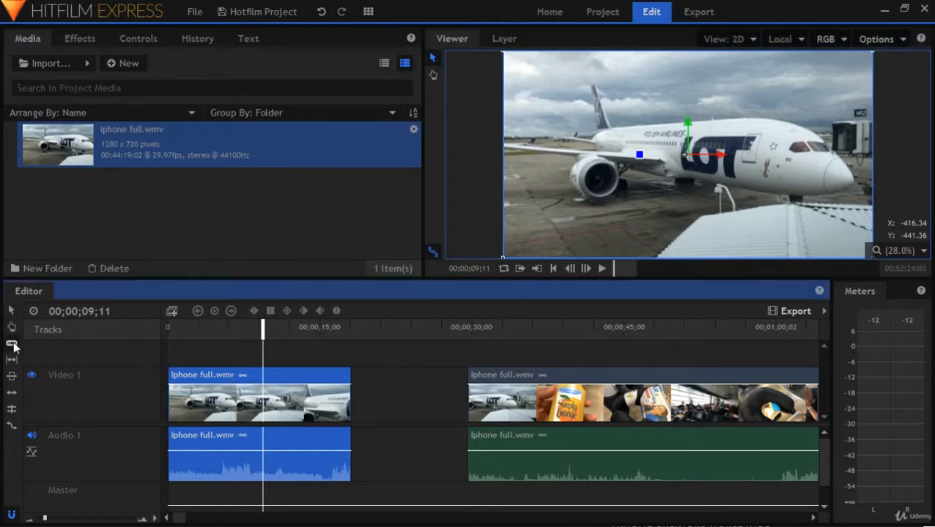
click(262, 411)
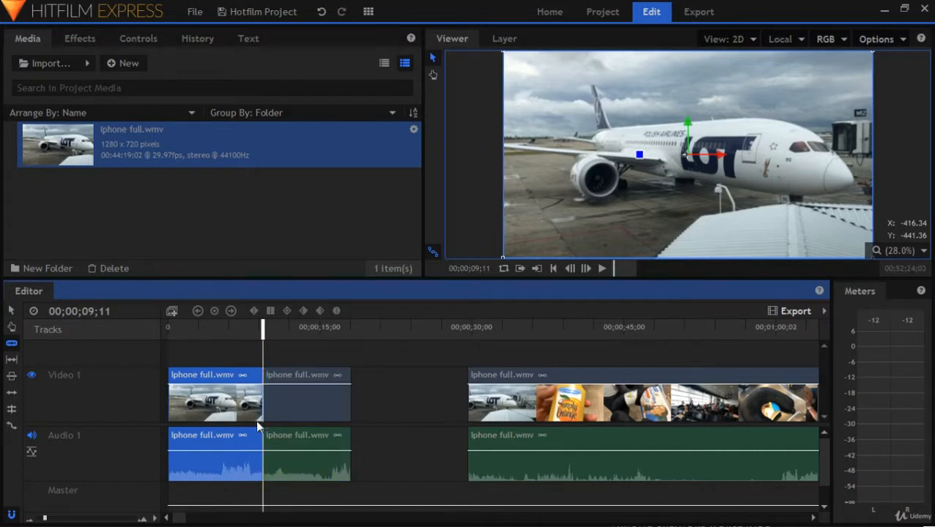
Delete the part of the airplane clip after the 00;00;09;11 cut
key(v)
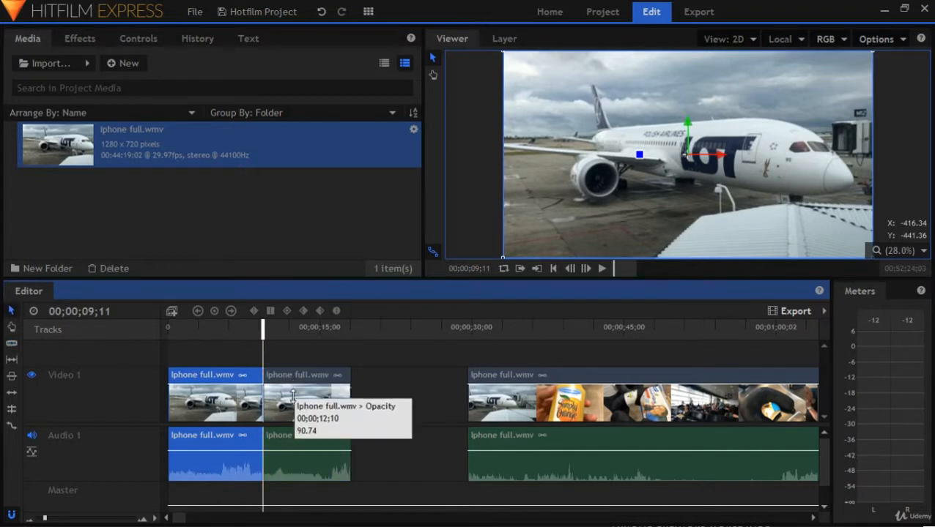
click(298, 408)
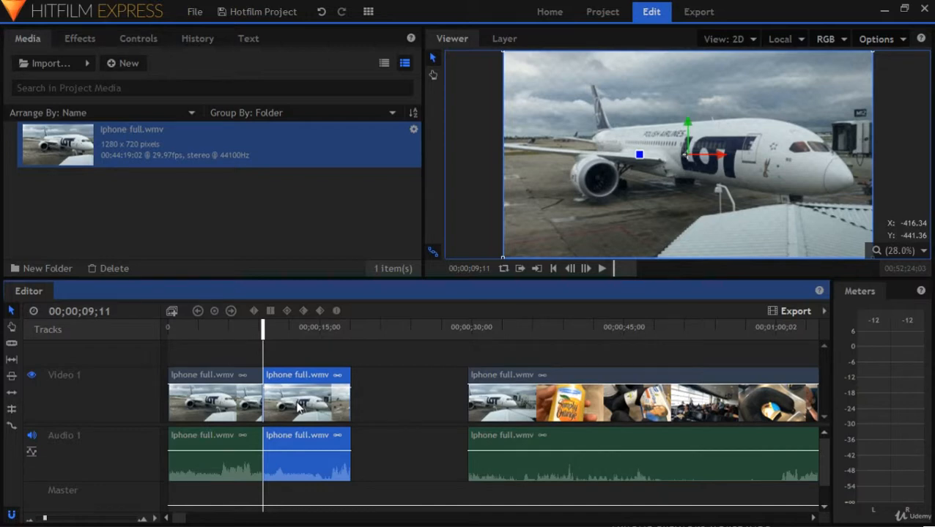
key(Delete)
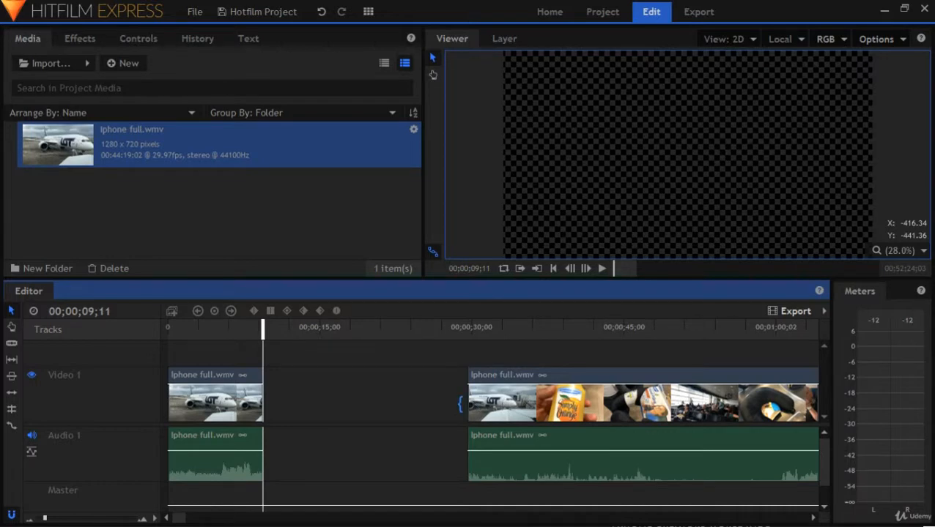
Trim the airplane footage off the start of the remaining long clip and move it directly against the end of the first clip
drag(460, 403, 485, 404)
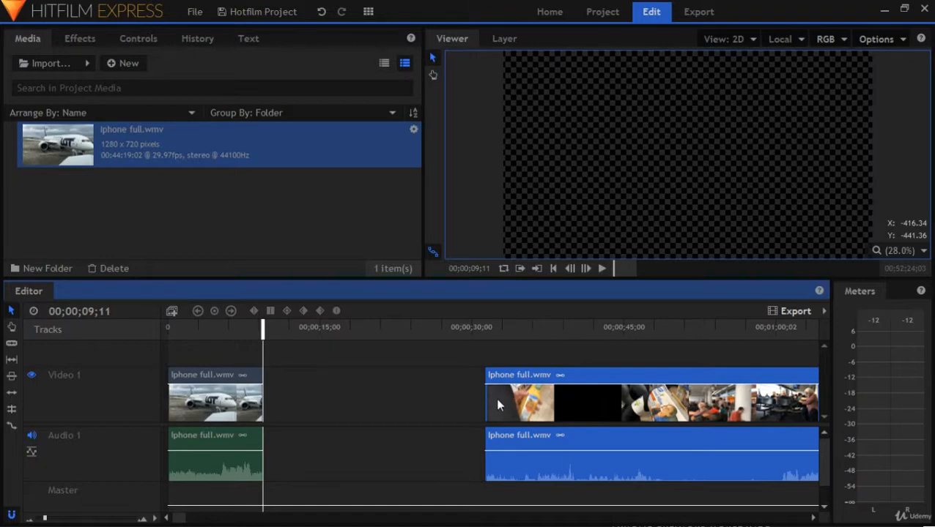
drag(529, 403, 317, 404)
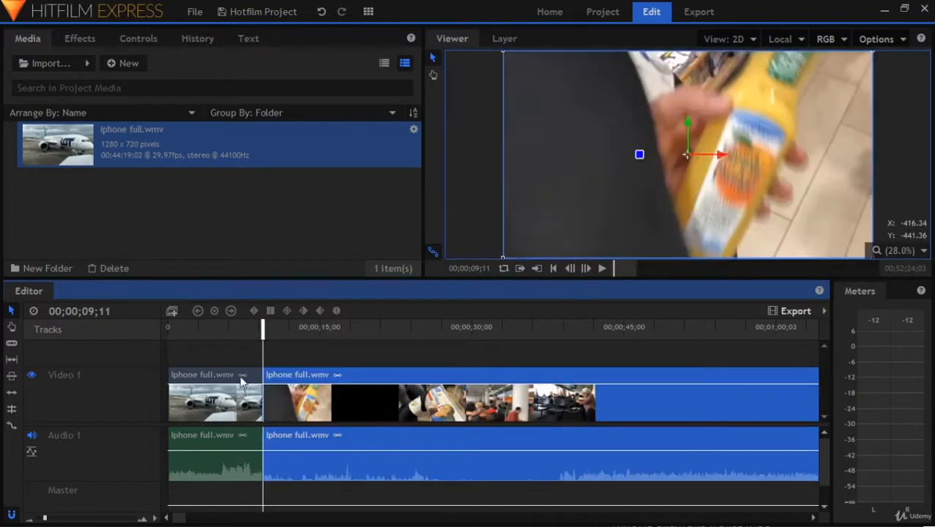
click(246, 359)
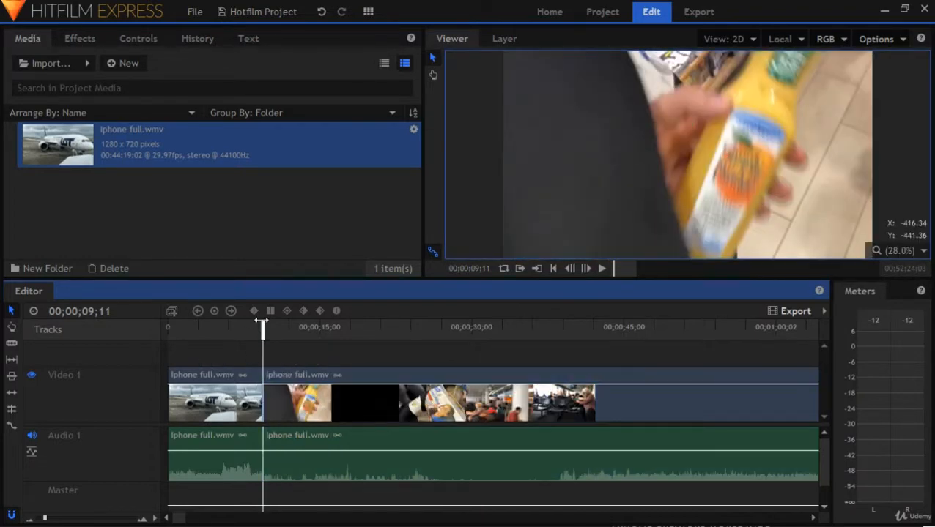
Play across the first cut from 00;00;07;06 and slice the orange juice clip at 00;00;16;08
click(241, 327)
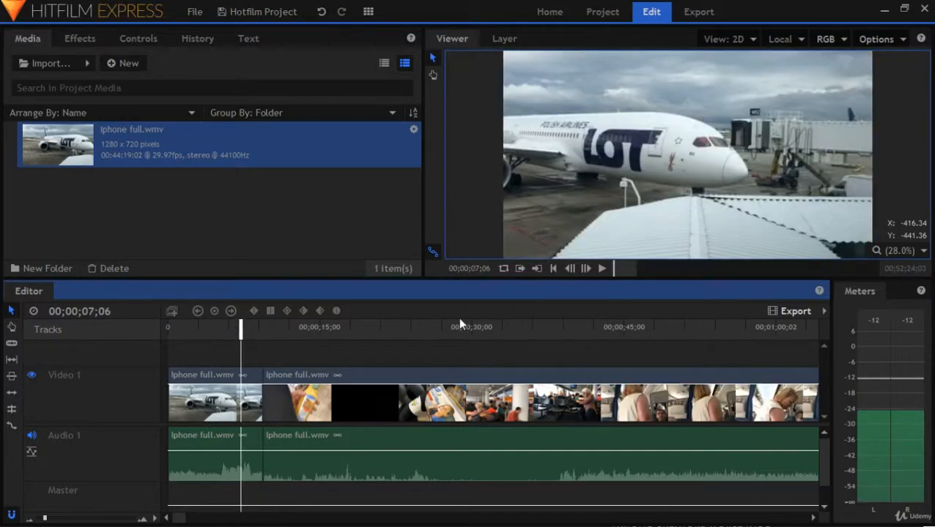
key(space)
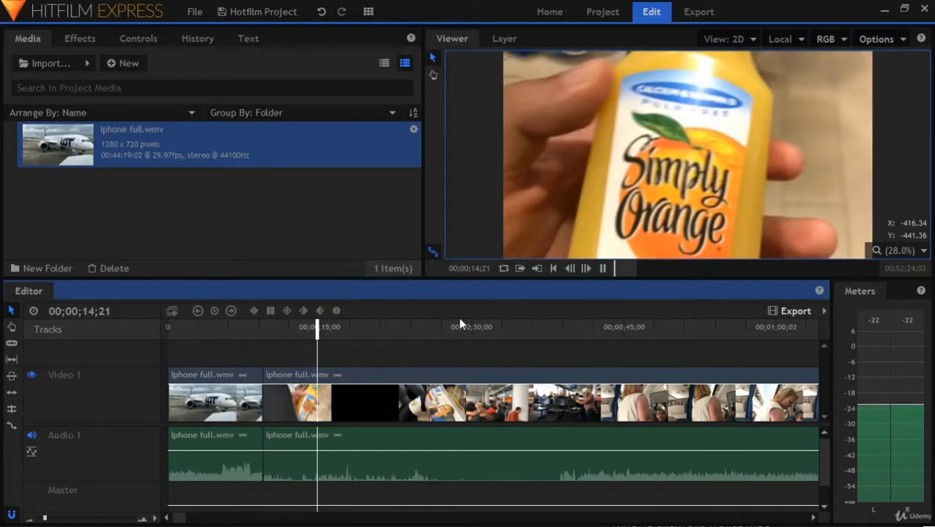
key(space)
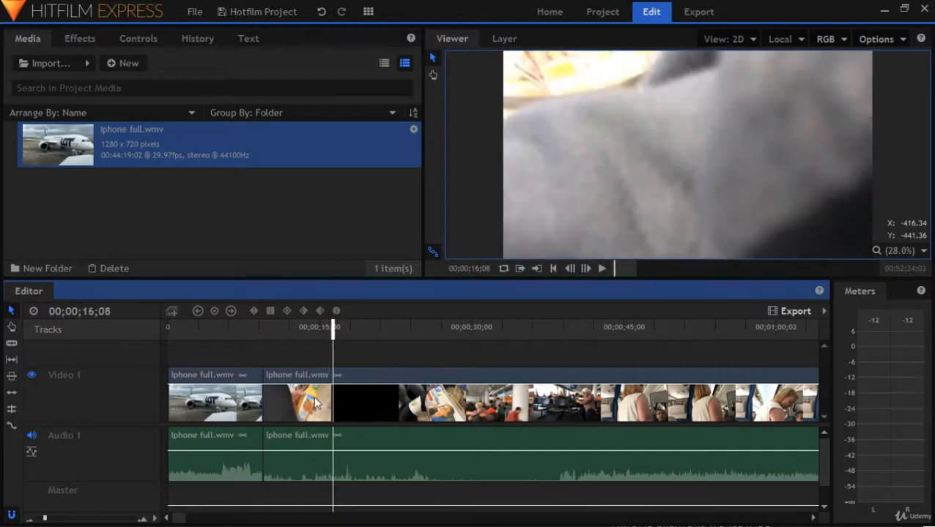
click(12, 343)
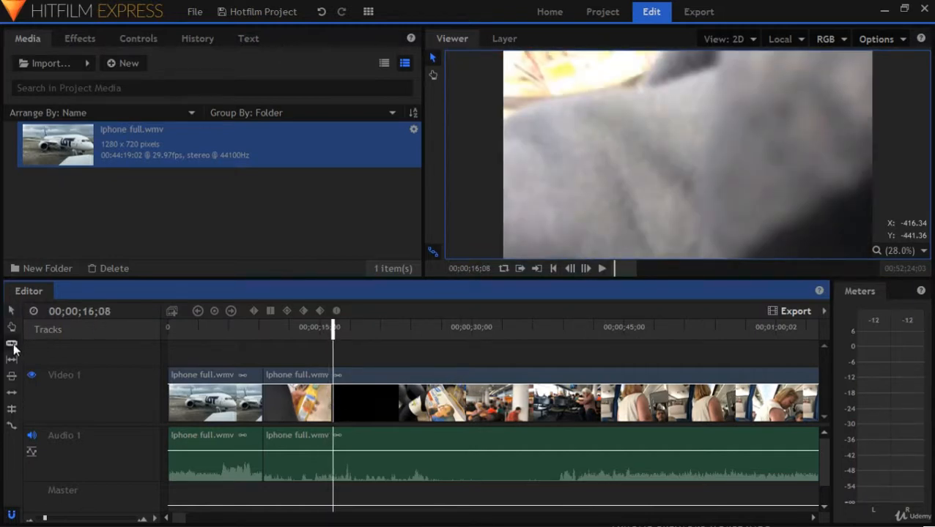
click(334, 388)
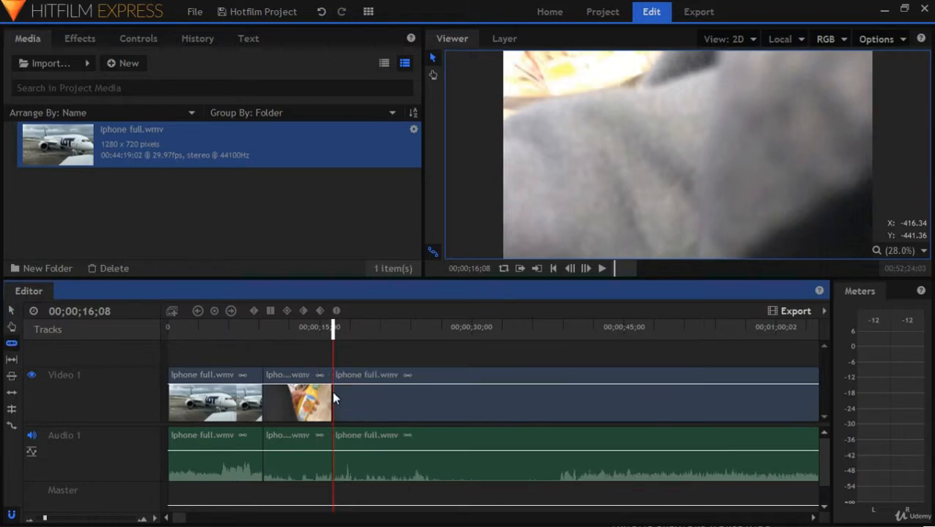
click(10, 311)
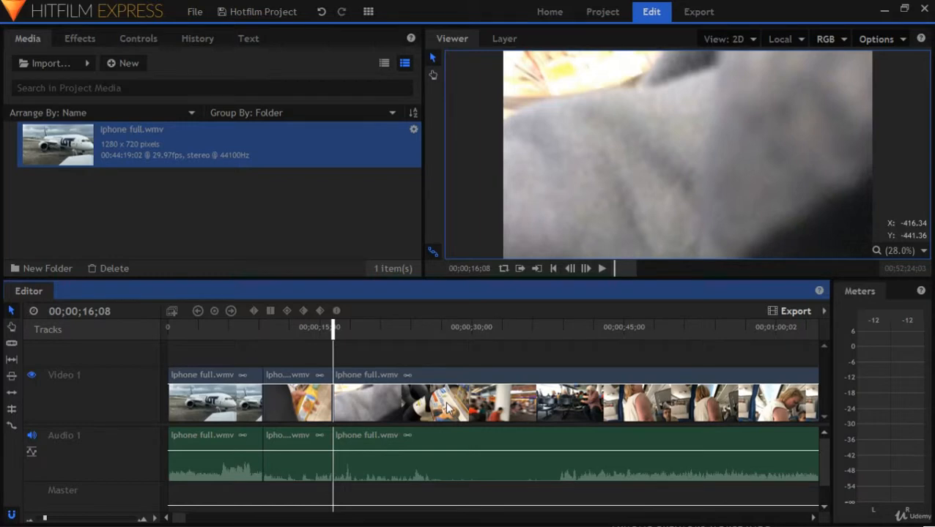
Move the remaining long clip away from the second clip and trim its start to the airport waiting area footage at about 31 seconds
drag(448, 408, 496, 409)
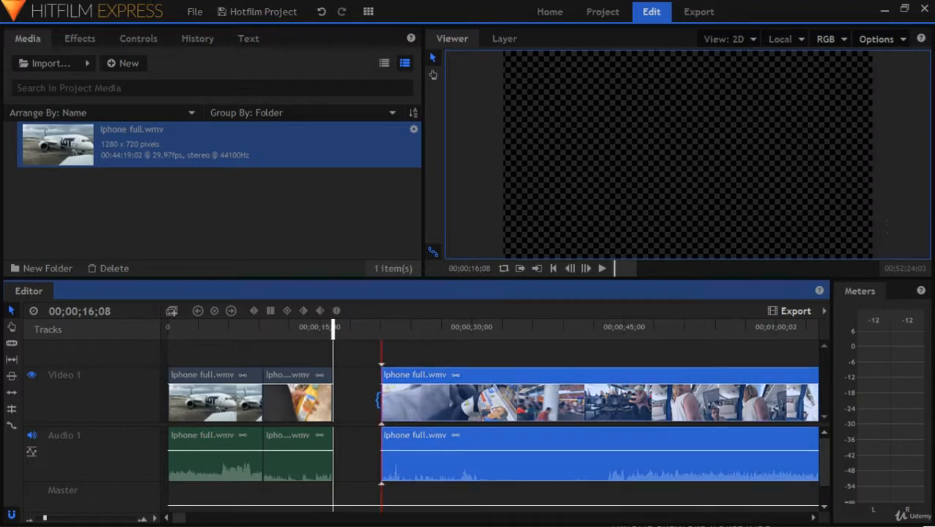
drag(380, 399, 489, 399)
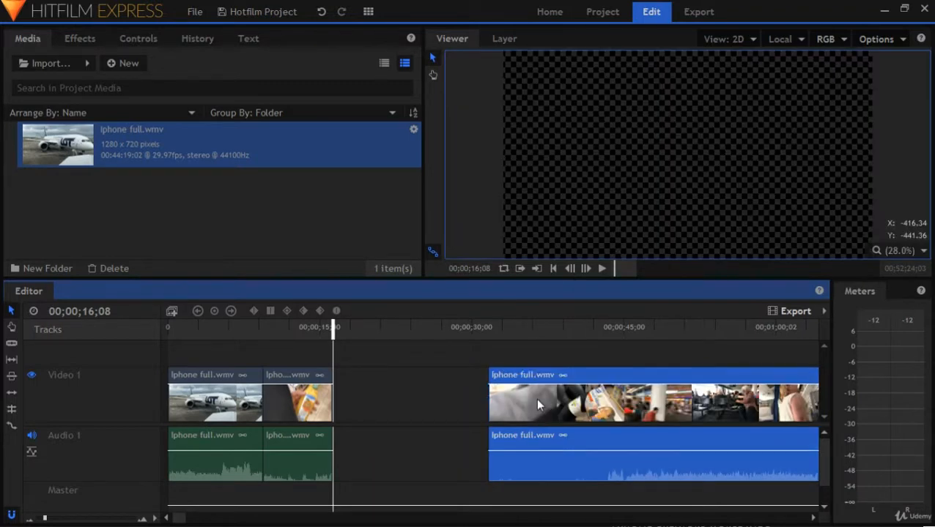
Play the waiting area clip from its start, slice it at 00;00;36;03 and move the short piece against the end of the juice clip
click(490, 331)
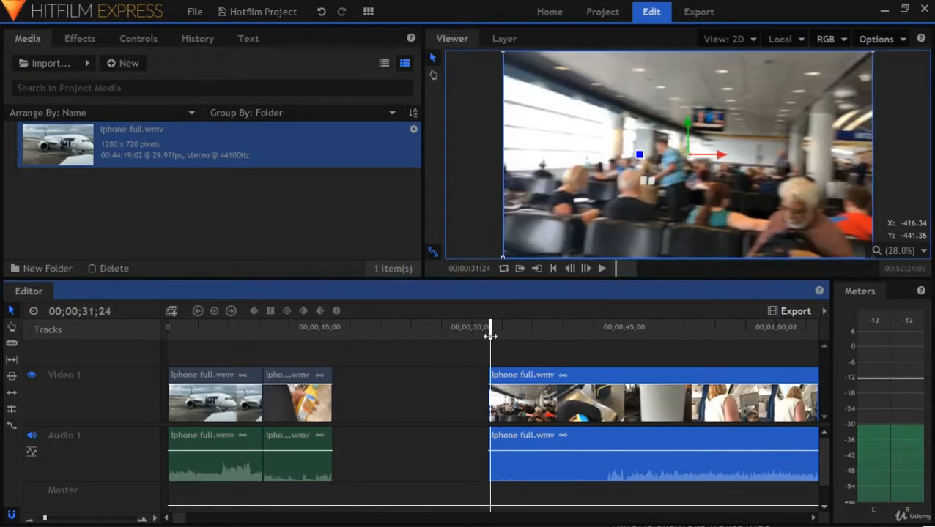
drag(490, 331, 490, 331)
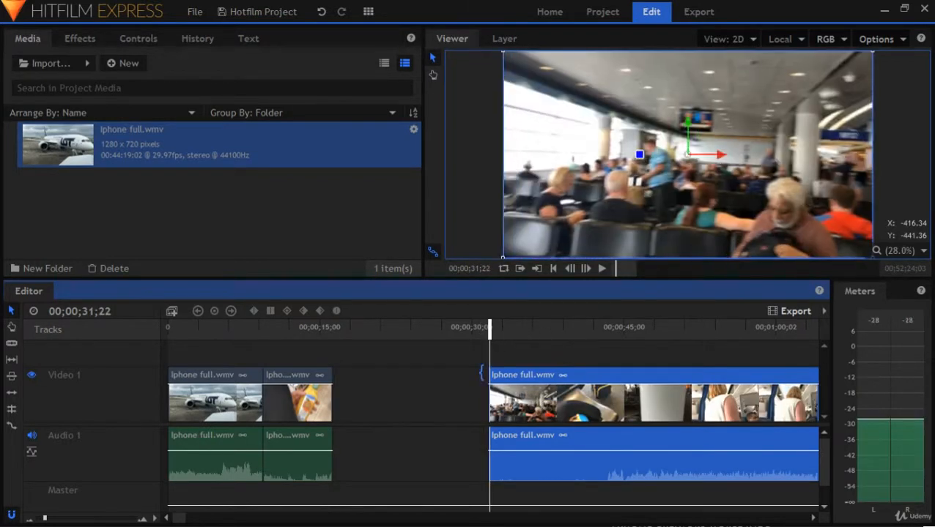
key(space)
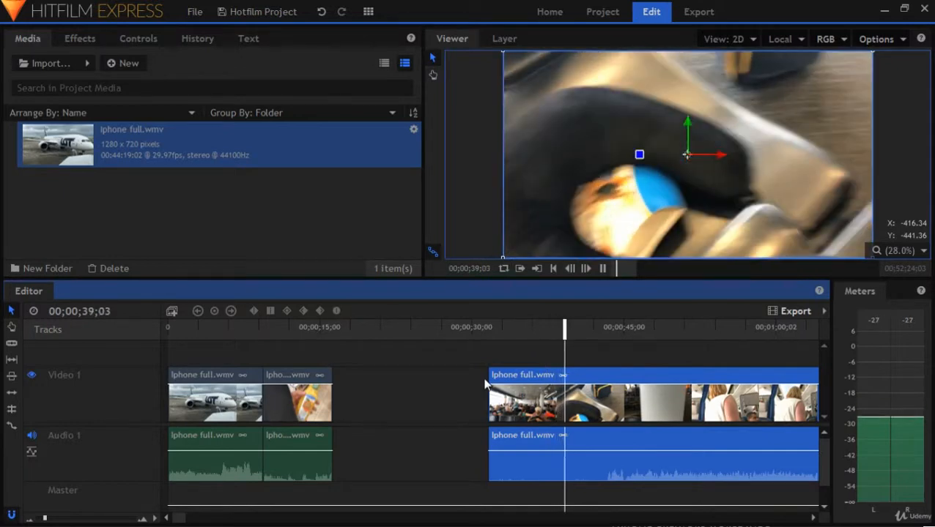
key(space)
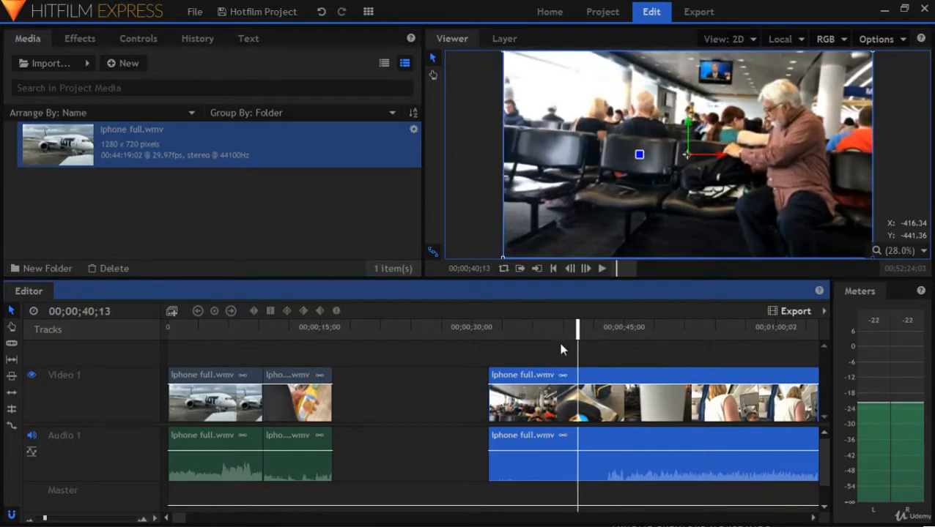
drag(577, 328, 534, 333)
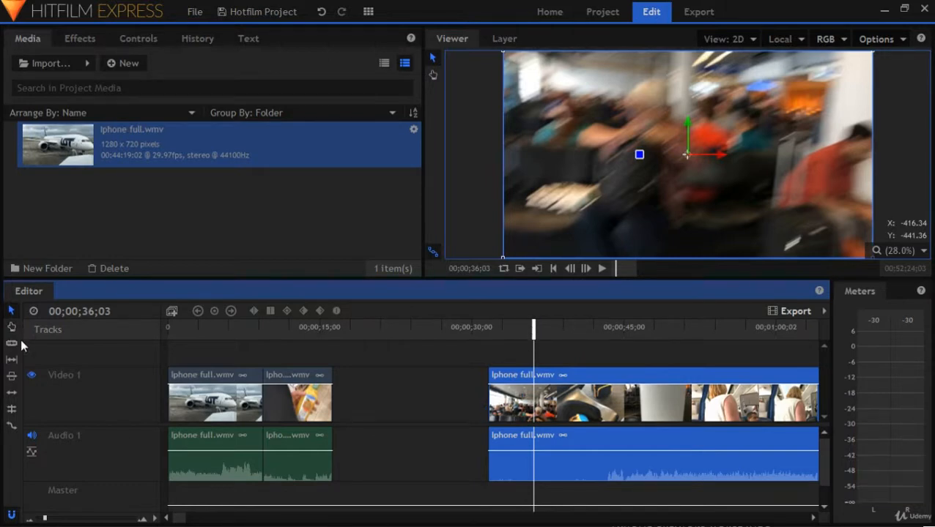
click(533, 403)
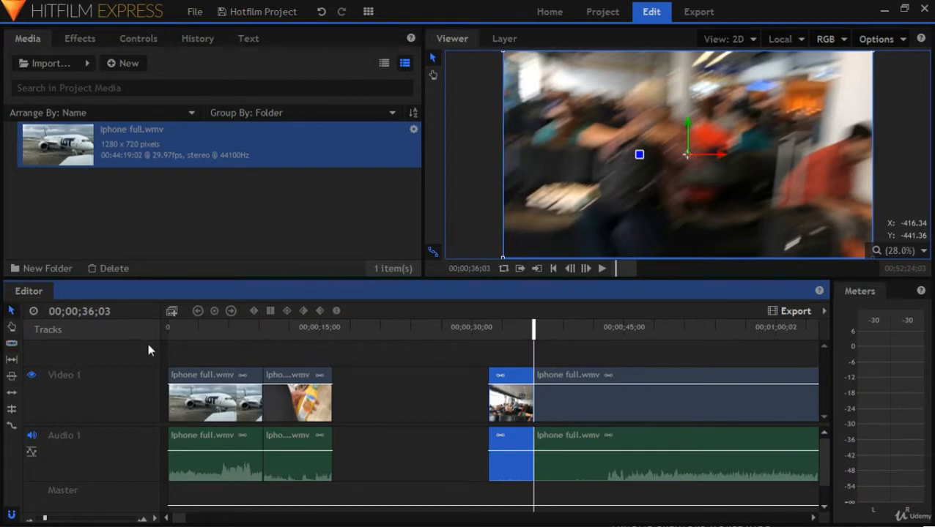
drag(504, 411, 348, 408)
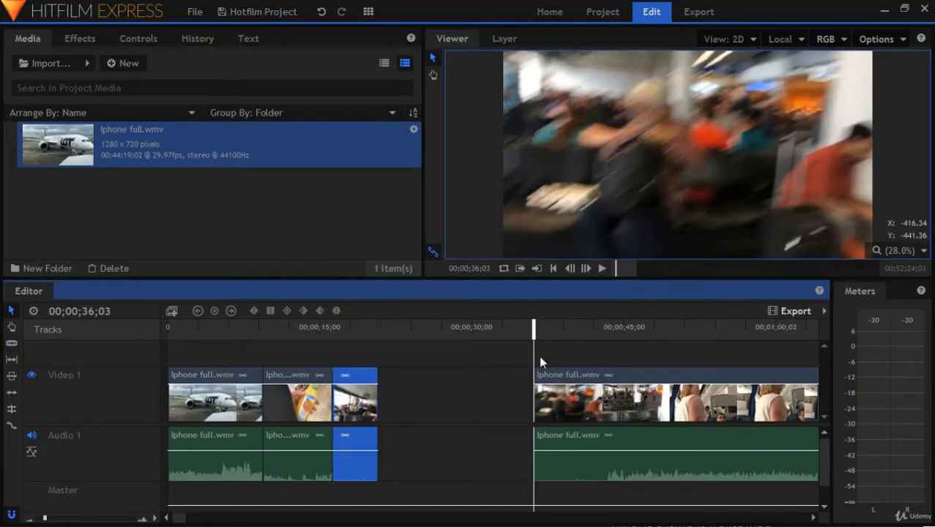
Trim the remaining long clip's start to the airplane cabin footage and move it near the third clip, starting at about 23 seconds
drag(533, 410, 813, 405)
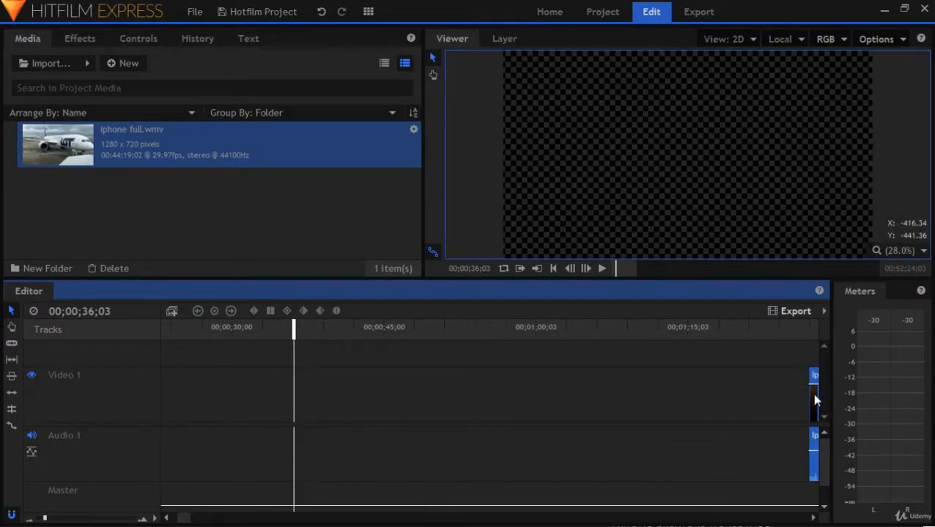
mouse_move(813, 397)
mouse_down()
mouse_move(265, 396)
mouse_move(268, 404)
mouse_up()
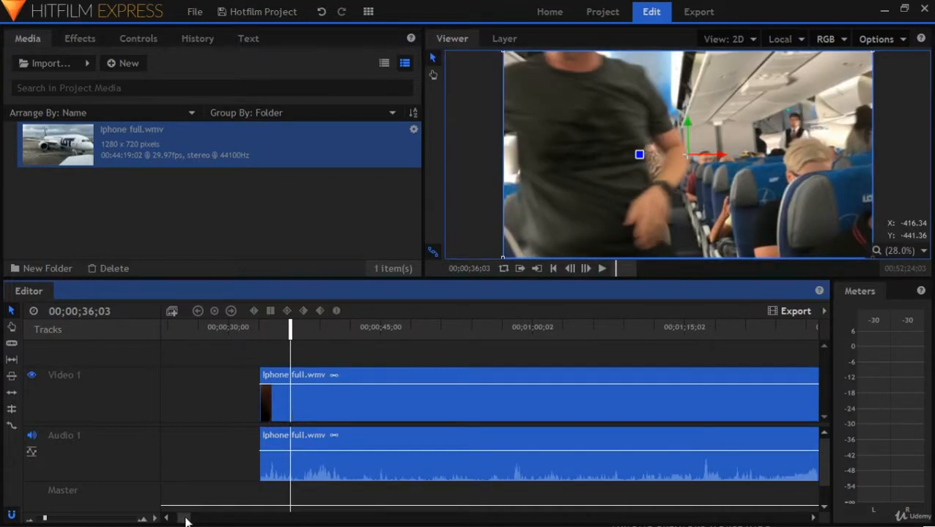
drag(184, 517, 176, 520)
drag(504, 403, 404, 410)
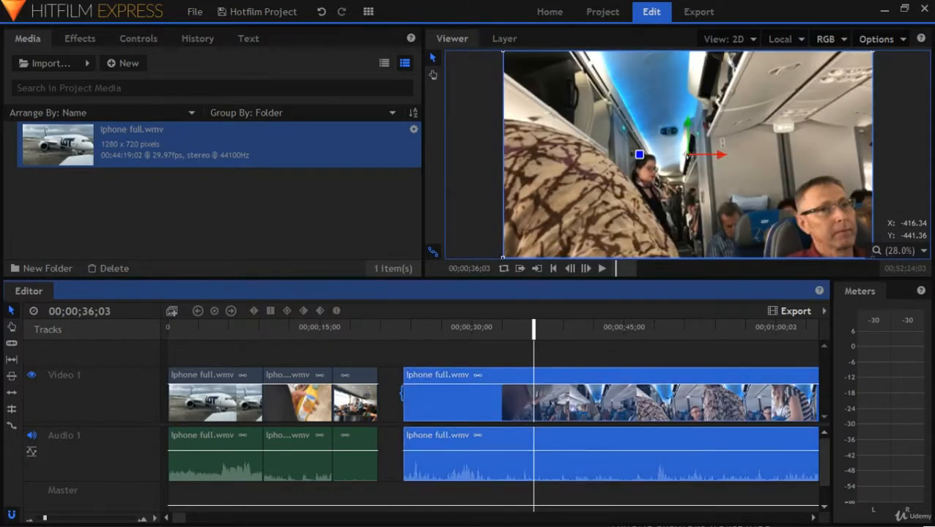
click(407, 361)
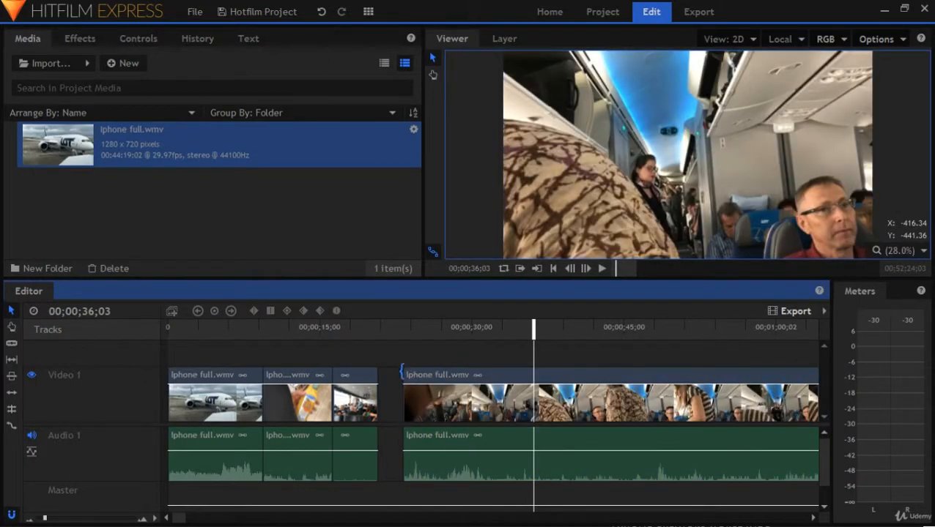
Open the cabin clip in the Trimmer and return to the Editing Mine workspace
double_click(419, 384)
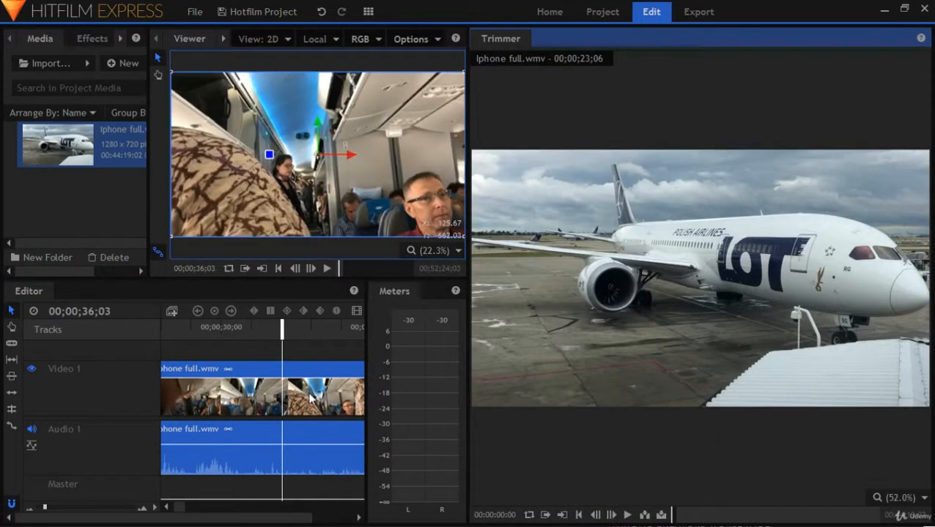
mouse_move(695, 281)
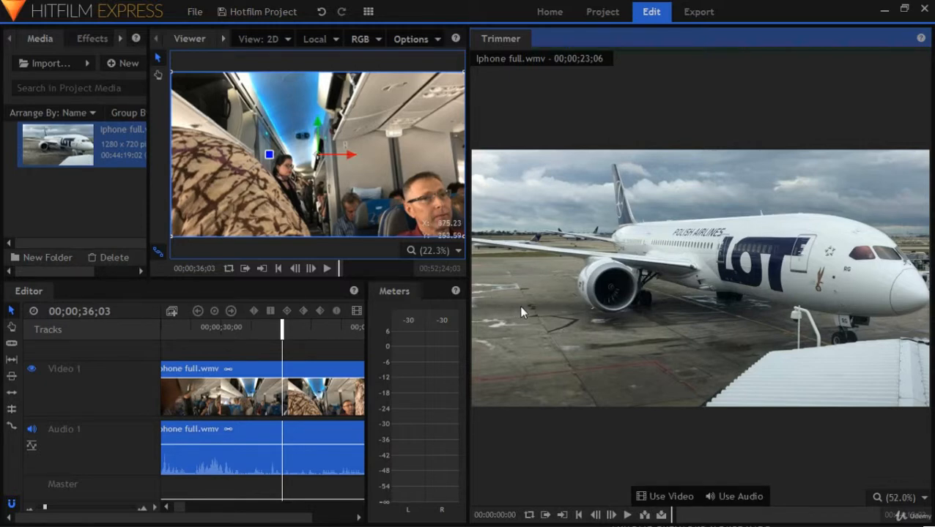
click(368, 12)
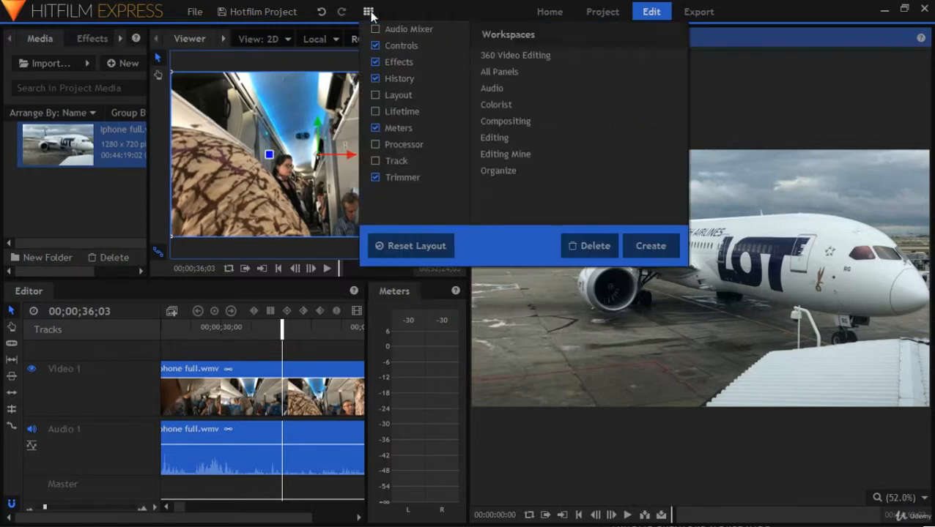
click(504, 154)
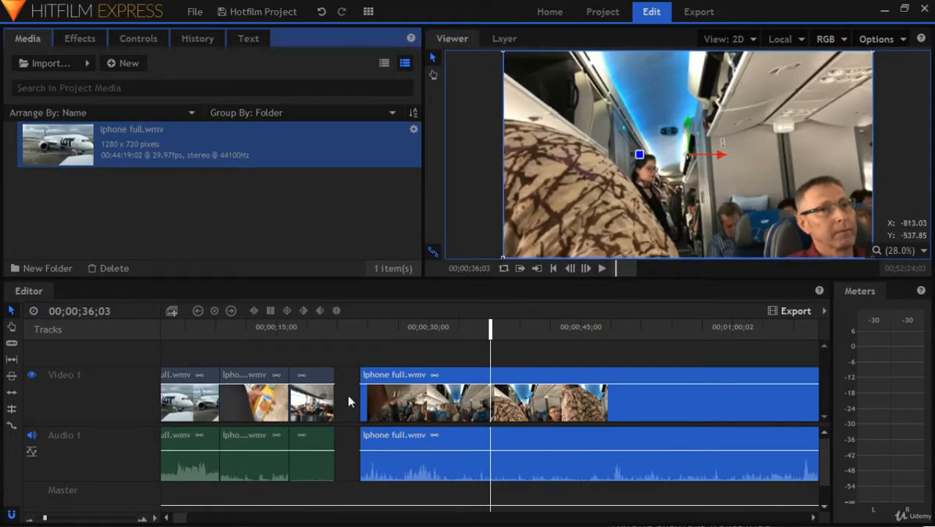
Play the cabin clip from its start, slice it at 00;00;30;07 and move the short piece against the end of the waiting area clip
click(358, 336)
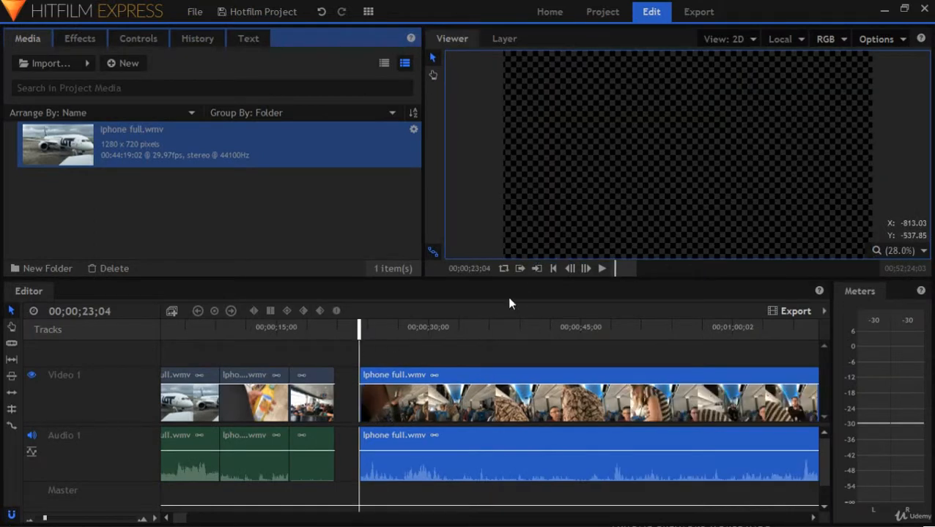
click(601, 269)
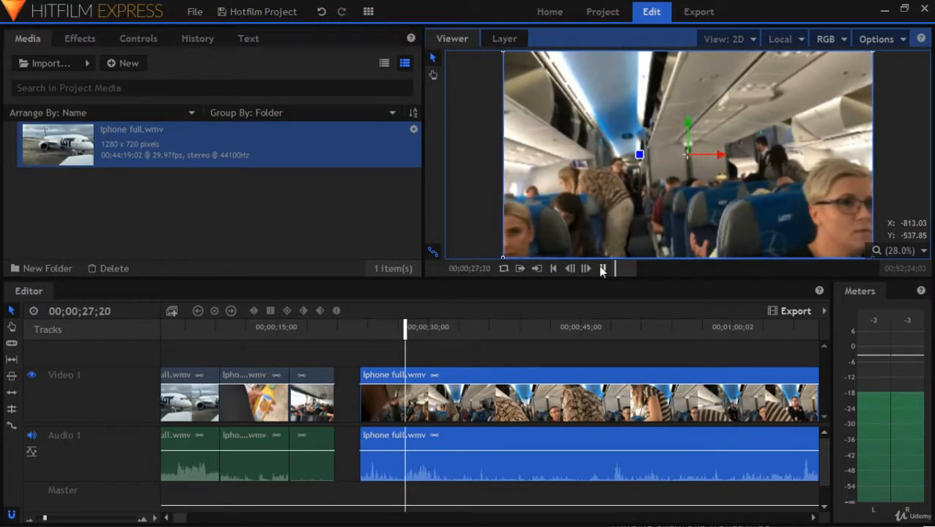
click(602, 270)
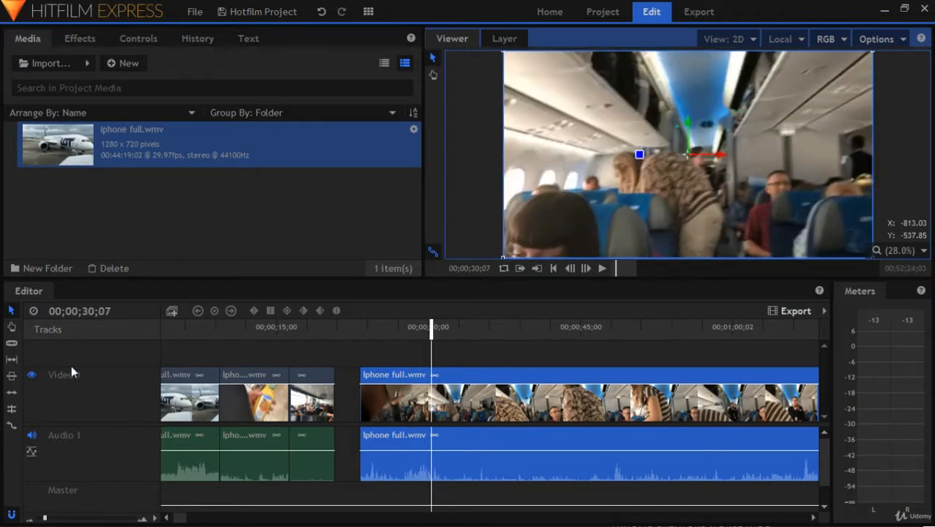
click(12, 343)
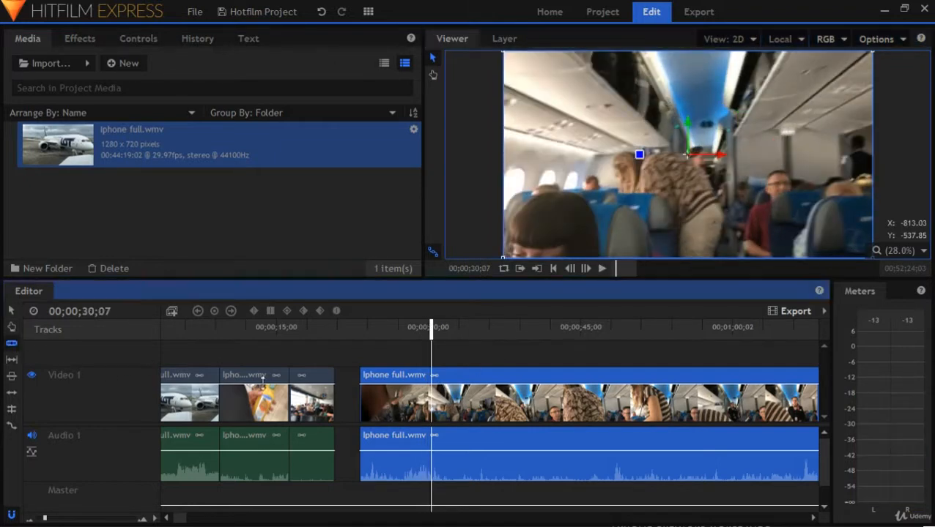
click(431, 402)
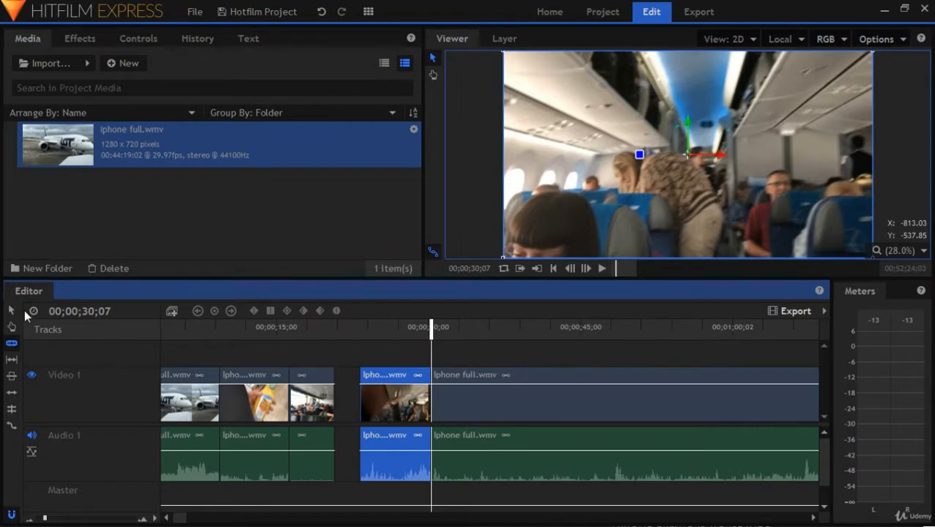
click(10, 310)
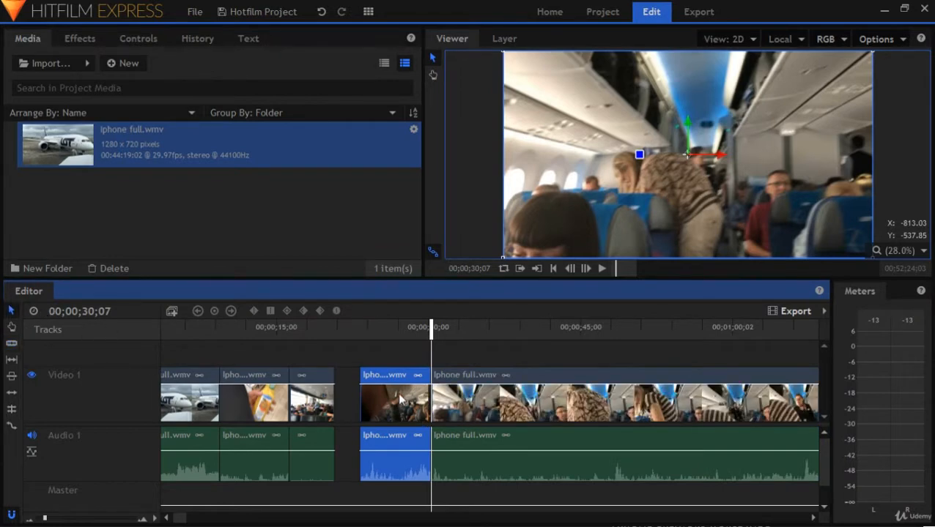
drag(399, 398, 375, 400)
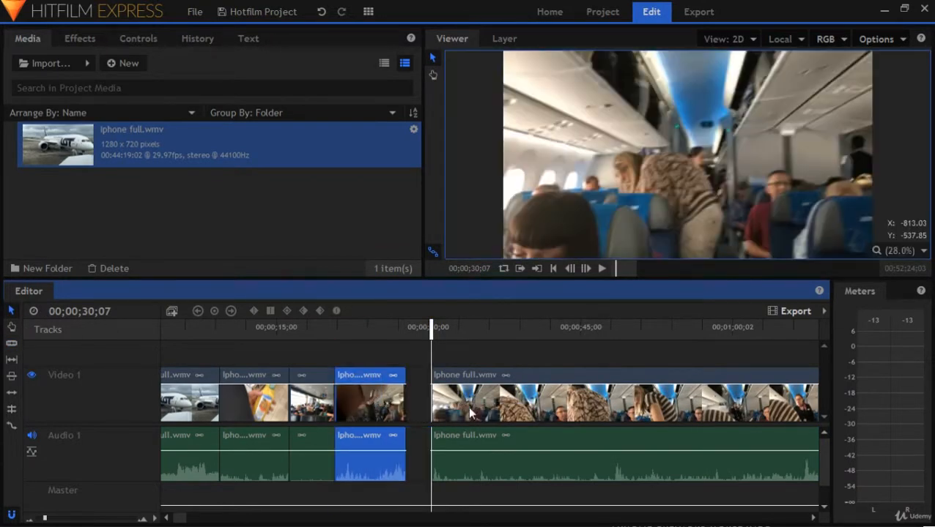
Trim the remaining long clip's start to the seat-screen footage and place it after the cabin clip at about 31 seconds, leaving a gap
drag(452, 414, 435, 403)
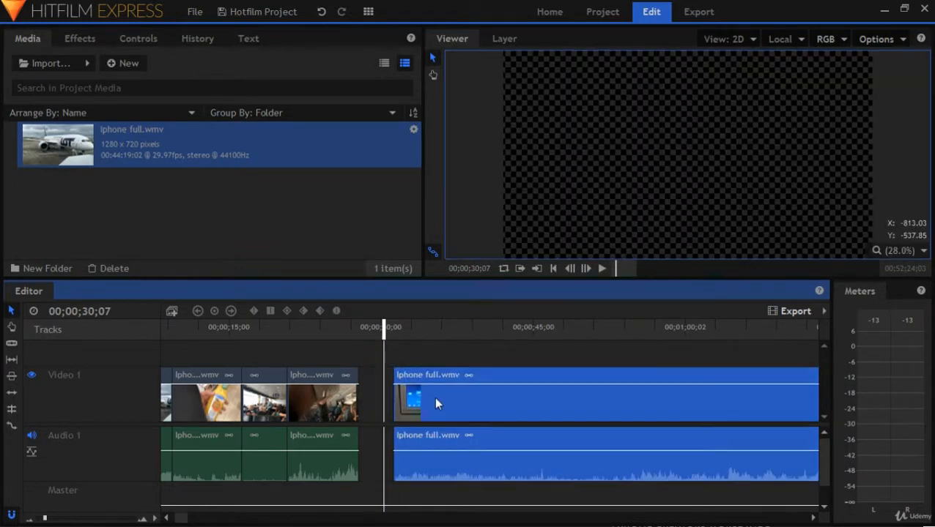
click(393, 349)
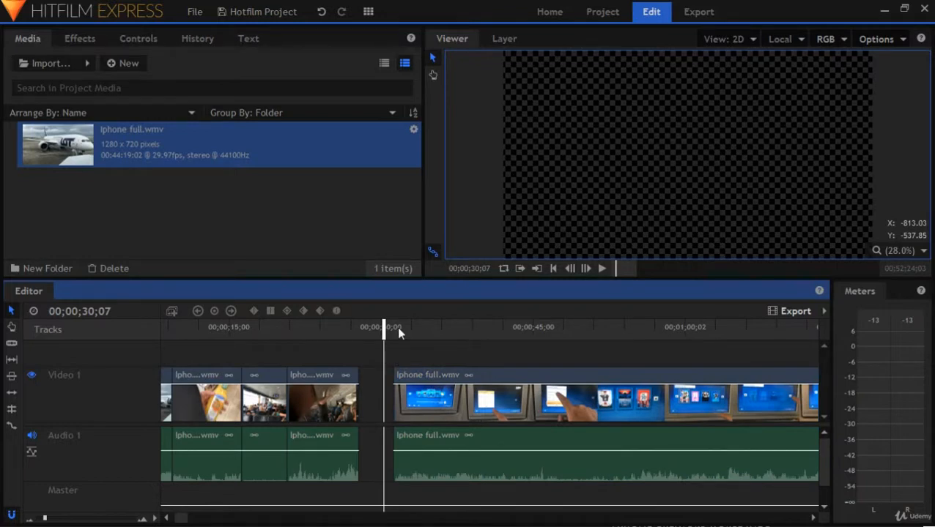
Play through the seat-screen clip and slice it at 00;00;51;06
click(398, 329)
click(600, 269)
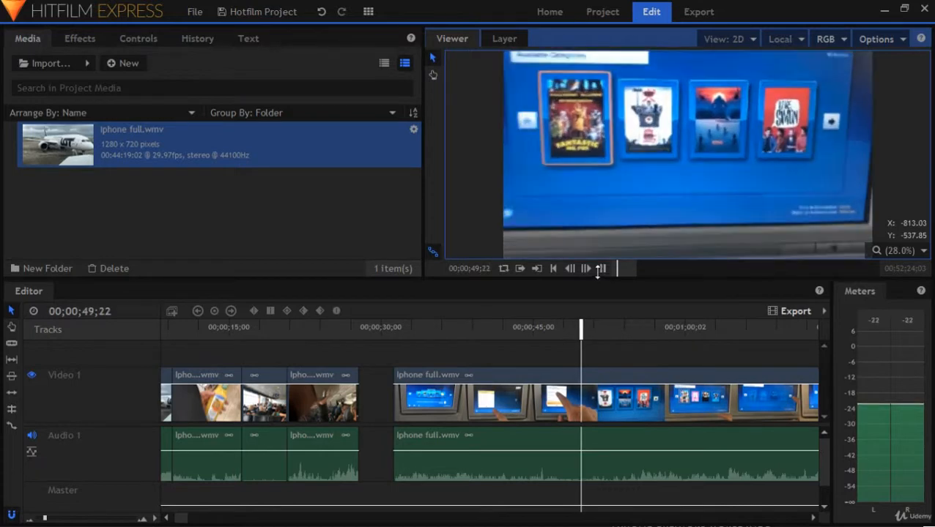
click(598, 271)
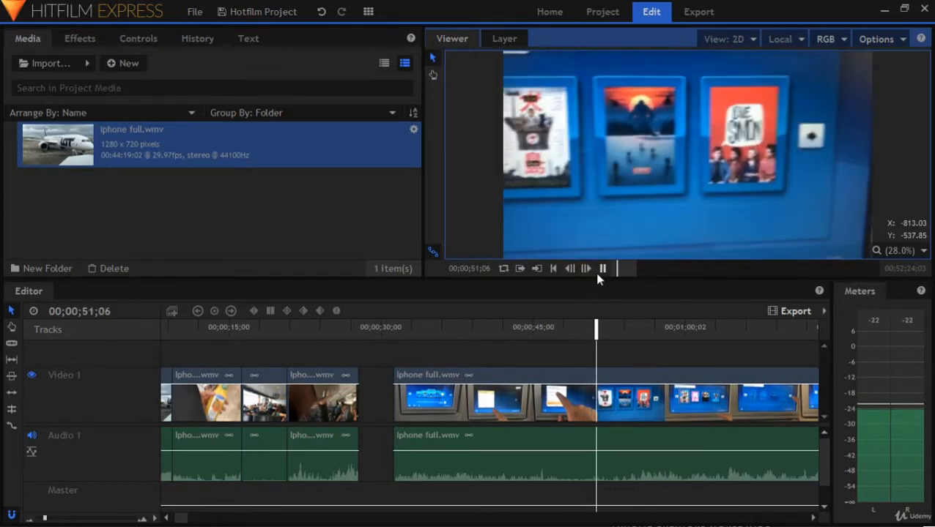
click(11, 343)
click(598, 408)
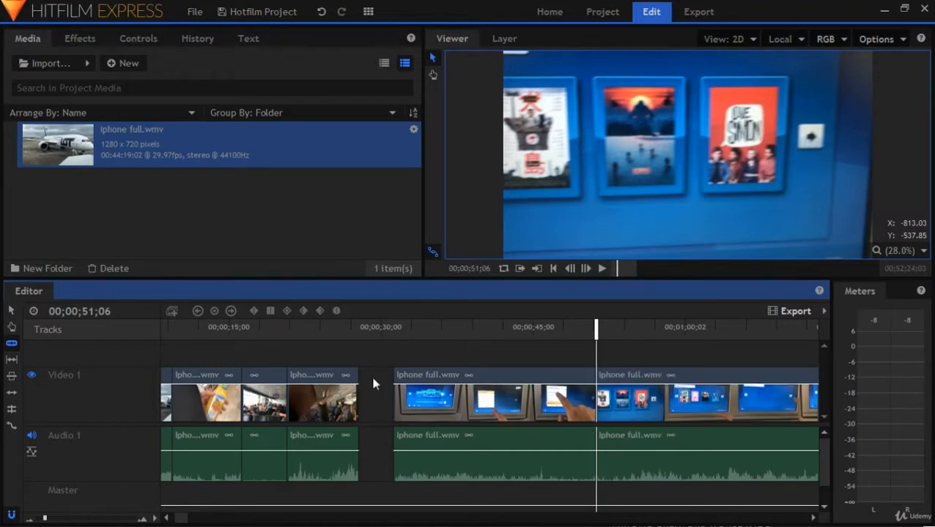
Slice the first seat-screen piece at 00;00;38;12 and again at 00;00;47;23
click(13, 313)
click(473, 407)
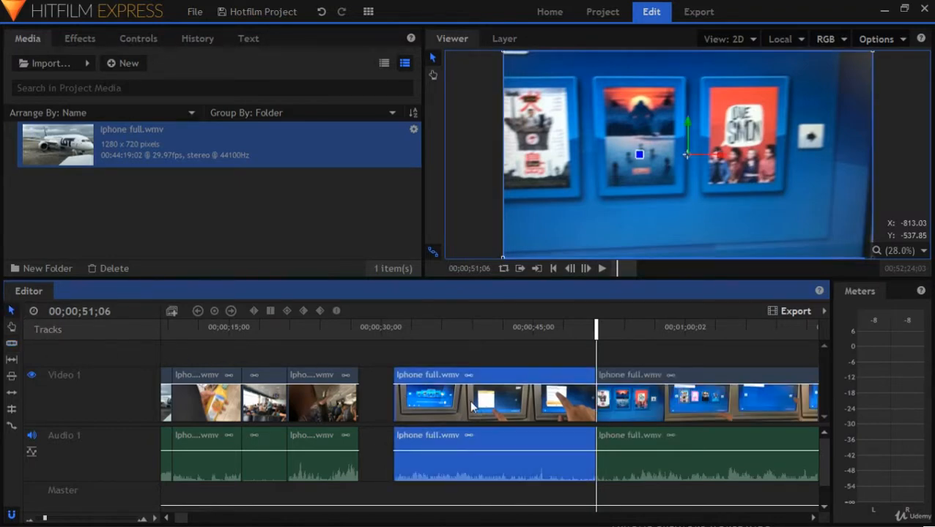
mouse_move(468, 330)
mouse_down()
mouse_move(438, 328)
mouse_move(465, 328)
mouse_up()
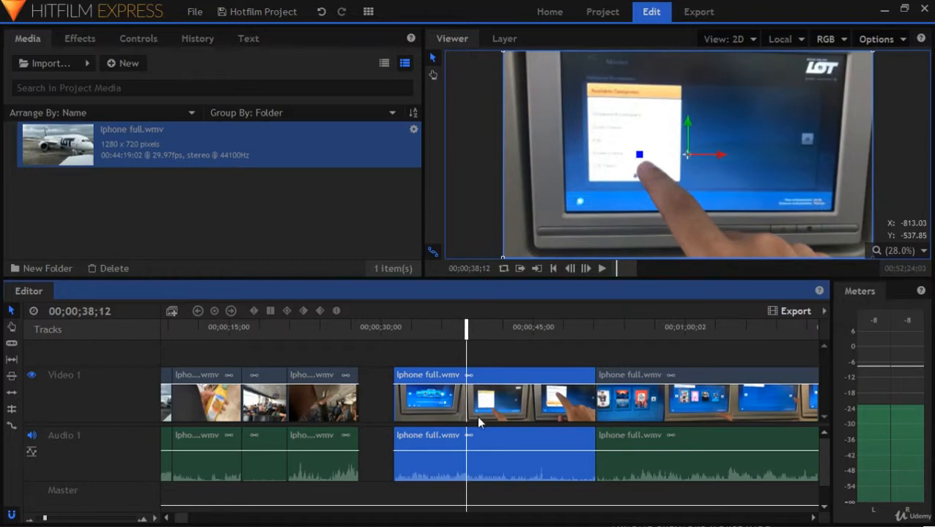
click(14, 343)
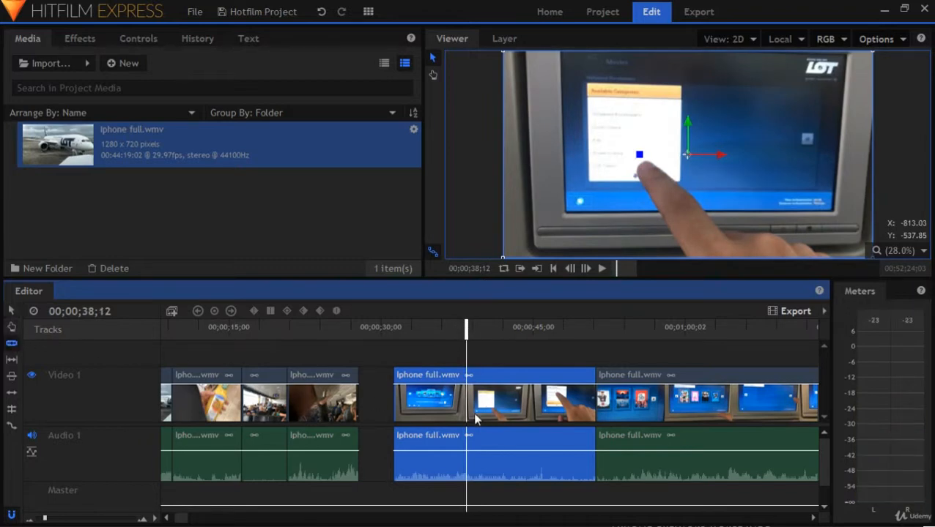
click(467, 408)
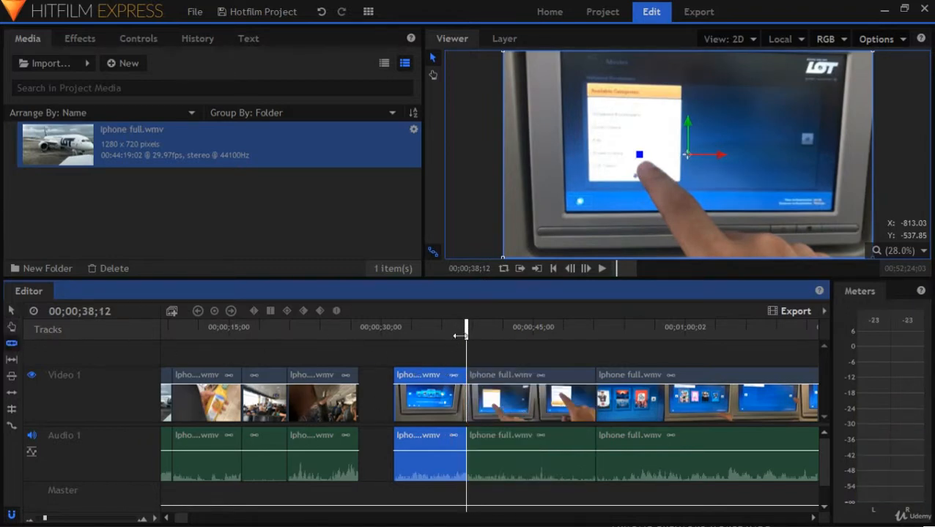
drag(463, 327, 561, 333)
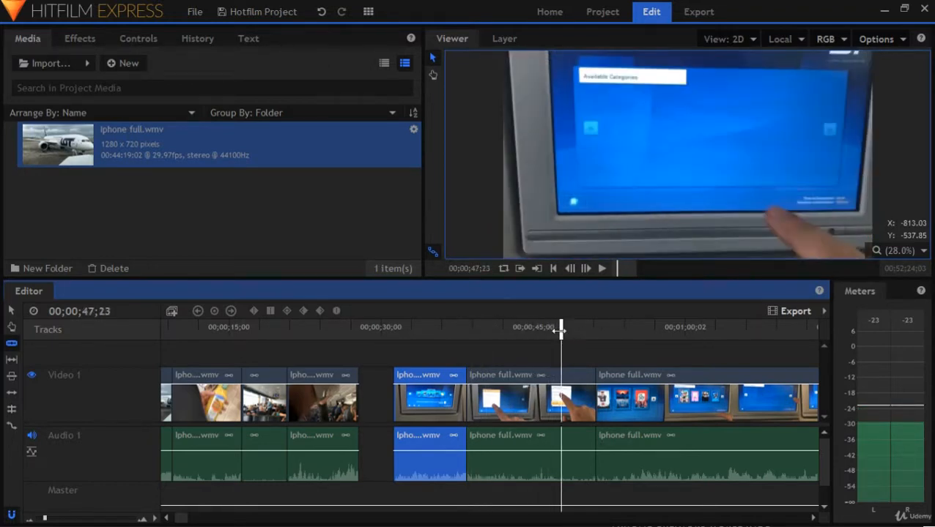
click(561, 410)
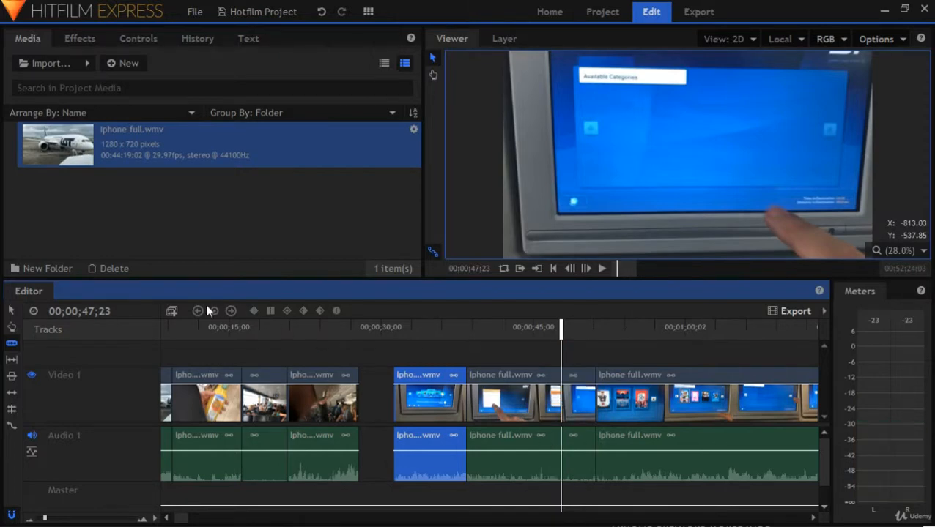
Delete the middle seat-screen piece and move the two remaining short pieces back to back against the cabin clip's end
click(10, 315)
click(524, 408)
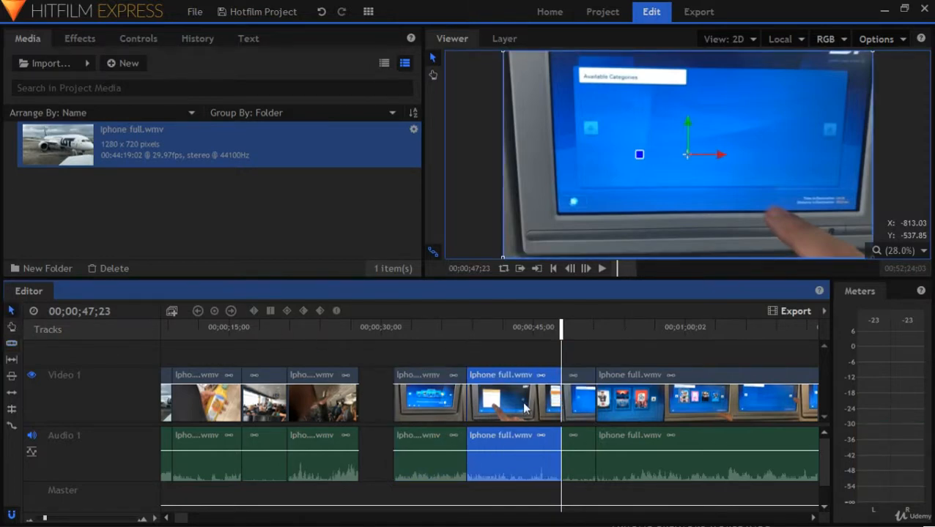
key(Delete)
drag(444, 401, 407, 404)
drag(584, 408, 462, 409)
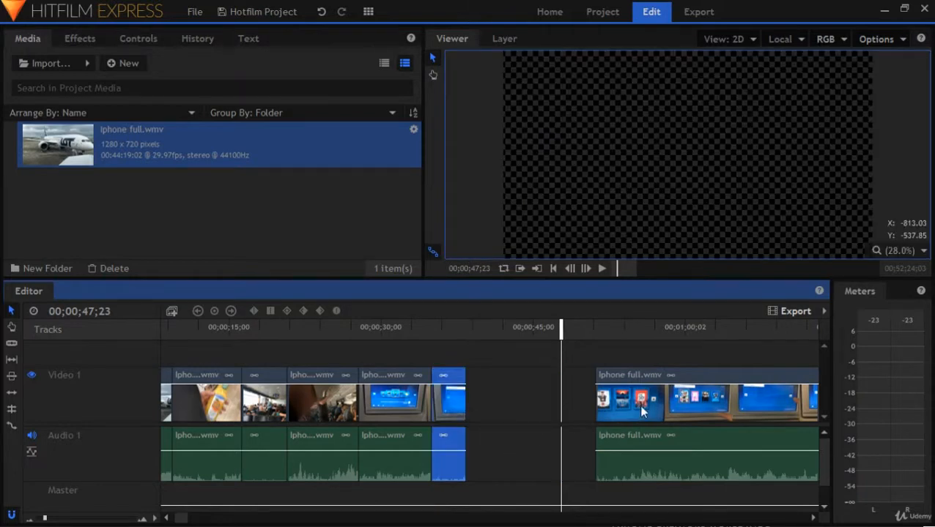
Trim the remaining long clip's start to the Hollywood Blockbusters screen footage and move it against the last short seat-screen piece
drag(591, 403, 607, 426)
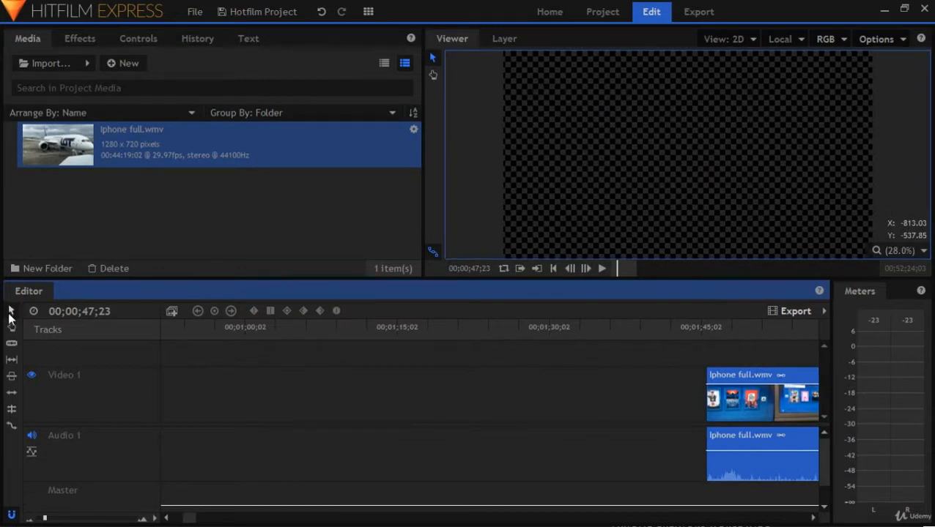
drag(262, 408, 608, 401)
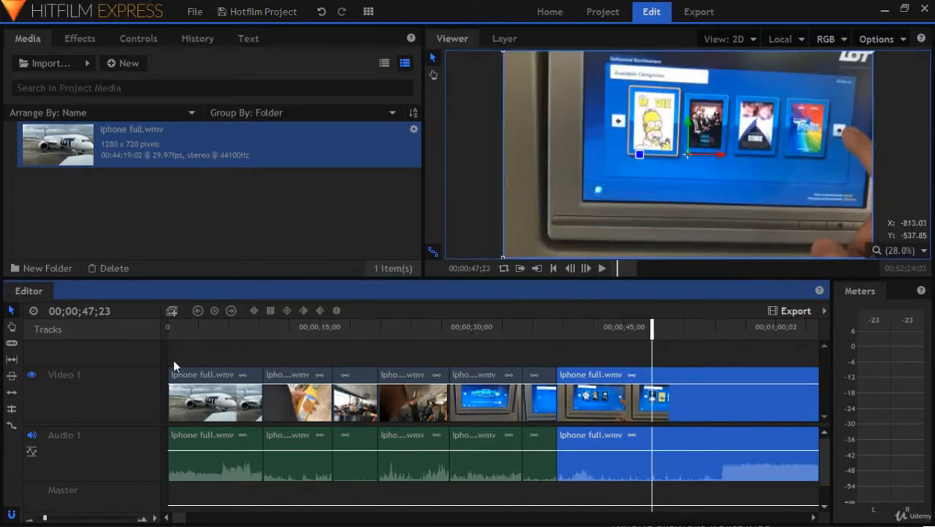
click(172, 358)
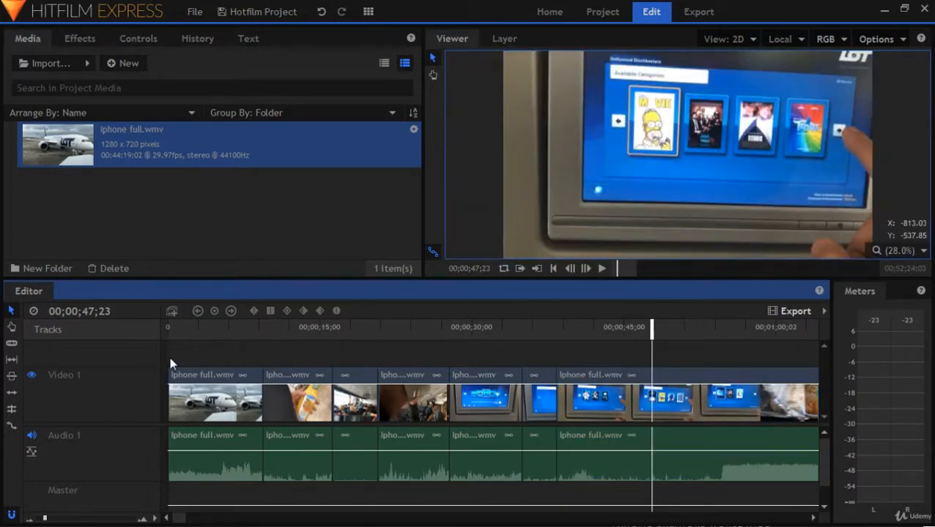
Play the assembled sequence from its start to 00;00;38;11 in an enlarged viewer, and restore the timeline's height
click(560, 267)
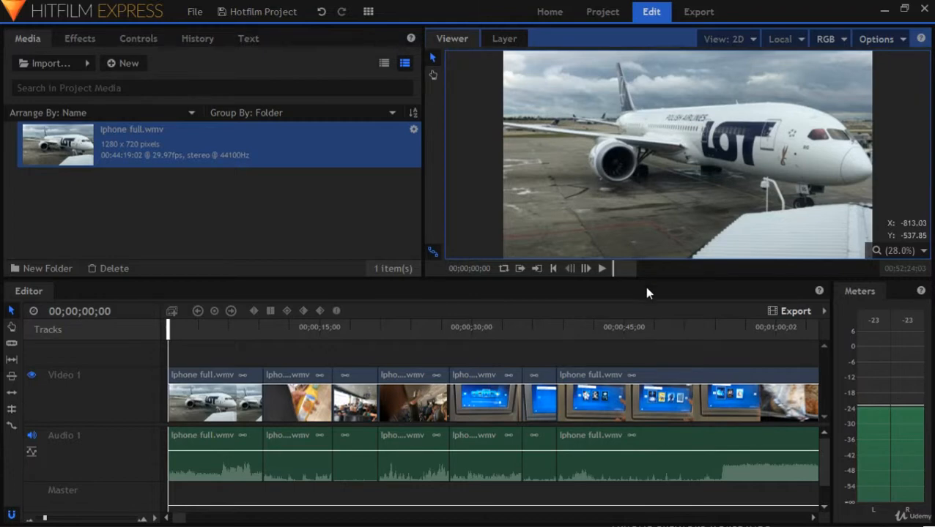
drag(651, 275, 573, 395)
drag(425, 274, 273, 281)
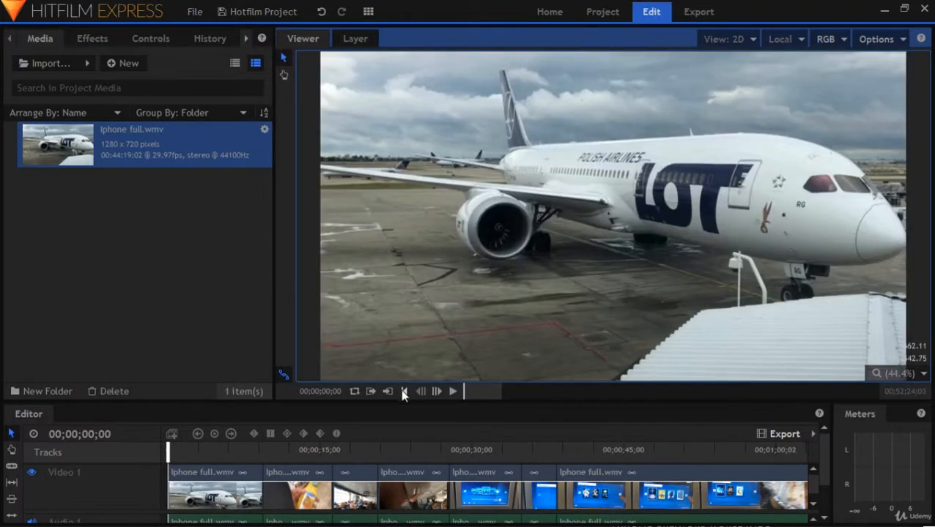
click(448, 392)
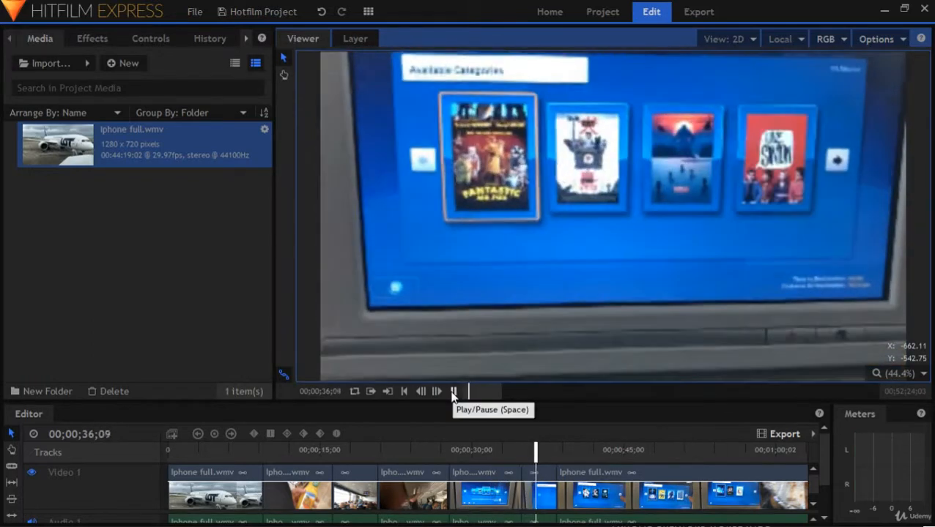
click(452, 392)
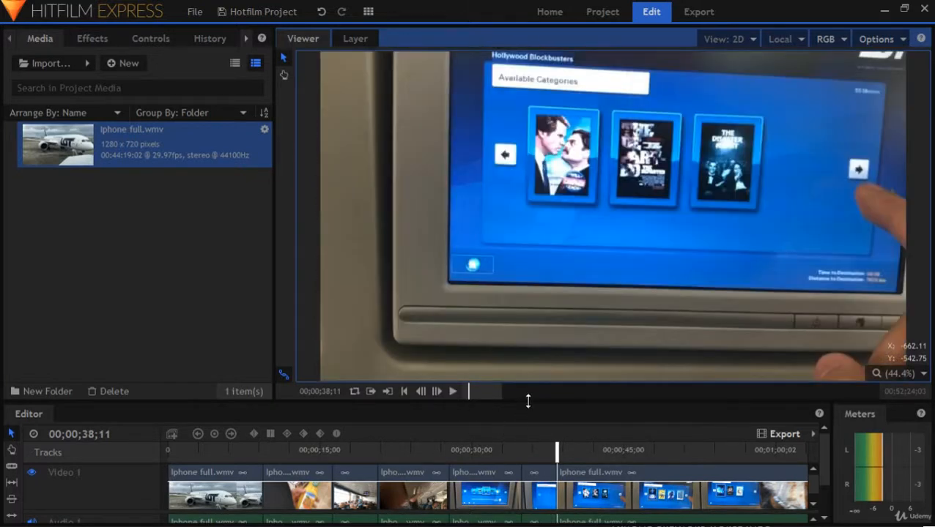
drag(527, 401, 480, 280)
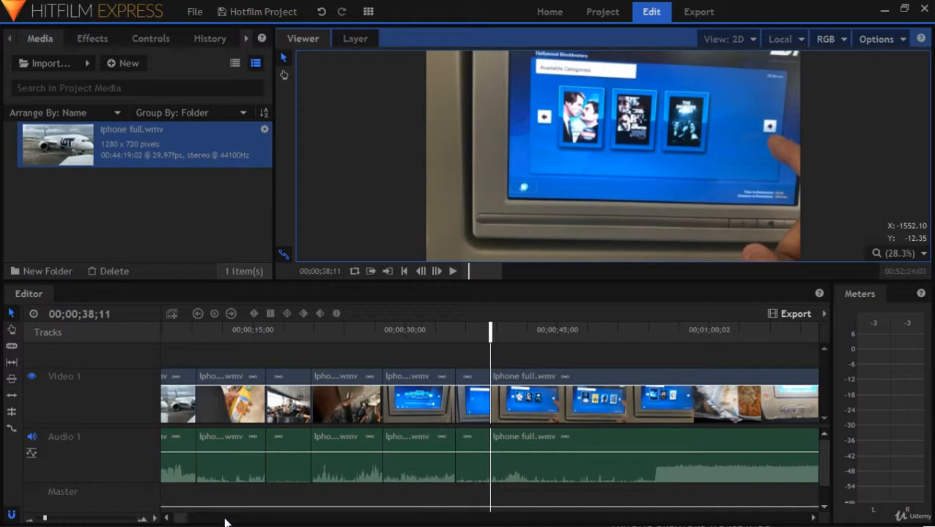
drag(182, 518, 168, 518)
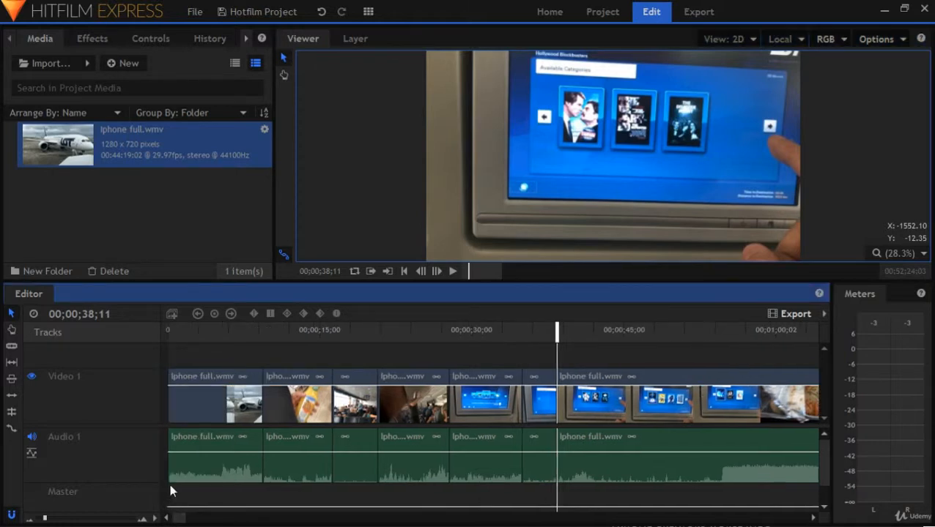